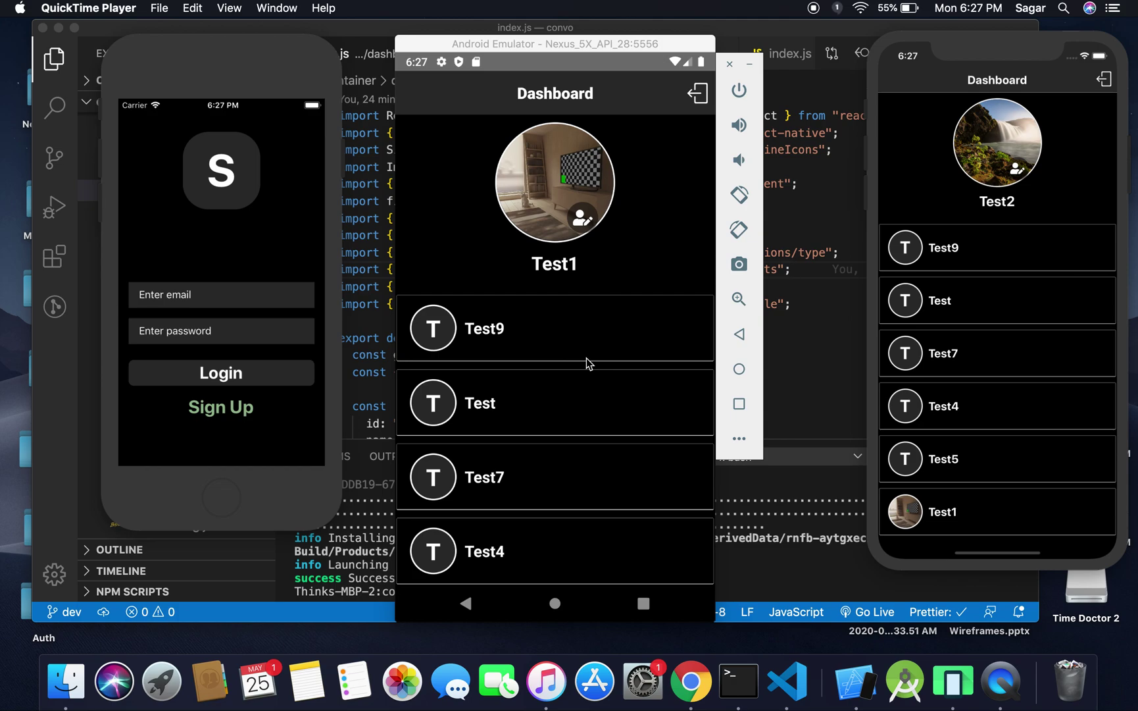
Show the sign-up form on the iPhone 5s, then open Test9's profile picture on Android.
{"action": "left_click", "coordinate": [253, 79]}
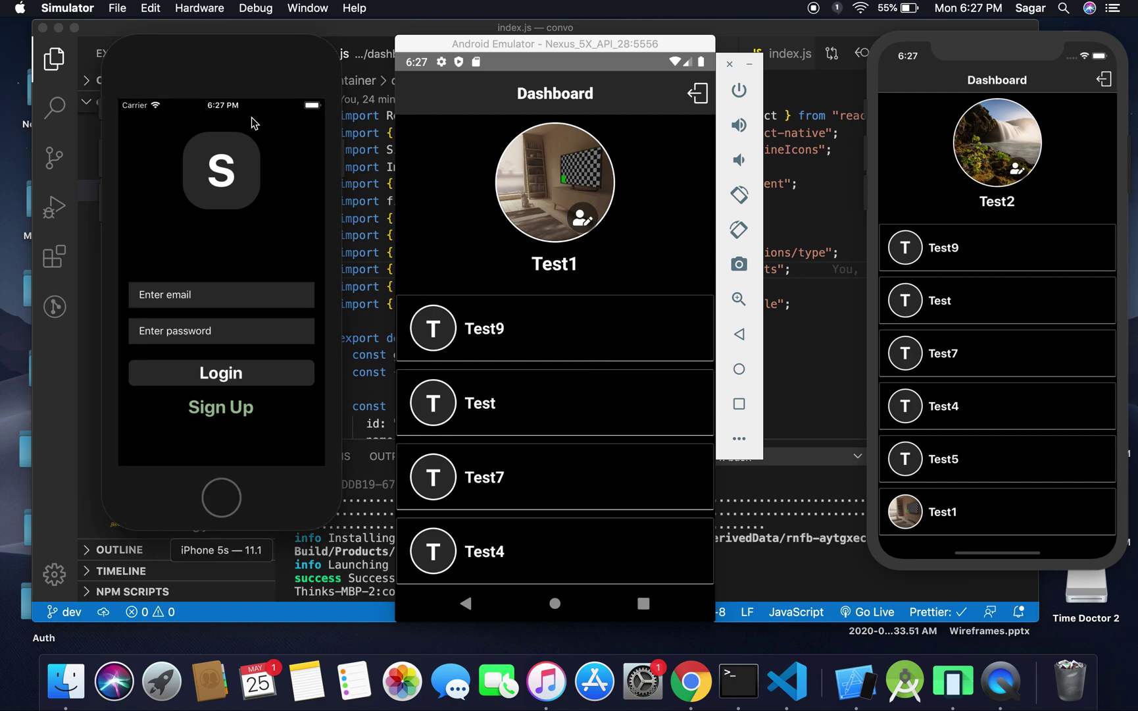
{"action": "left_click", "coordinate": [511, 45]}
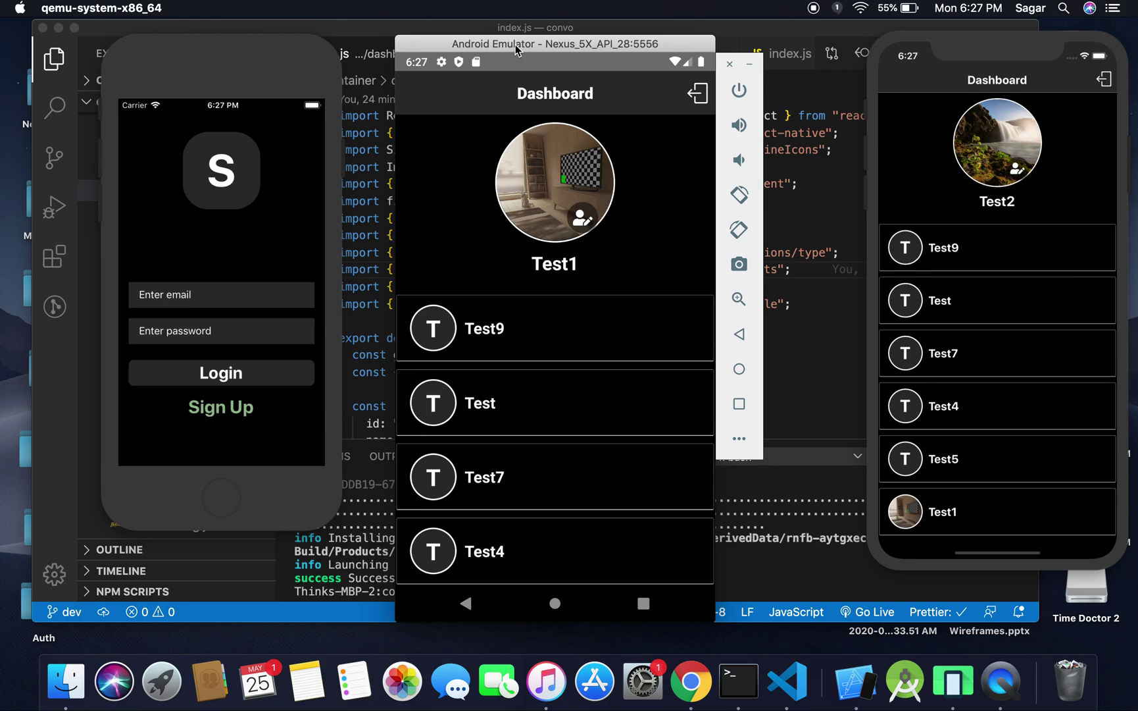
{"action": "left_click", "coordinate": [1039, 37]}
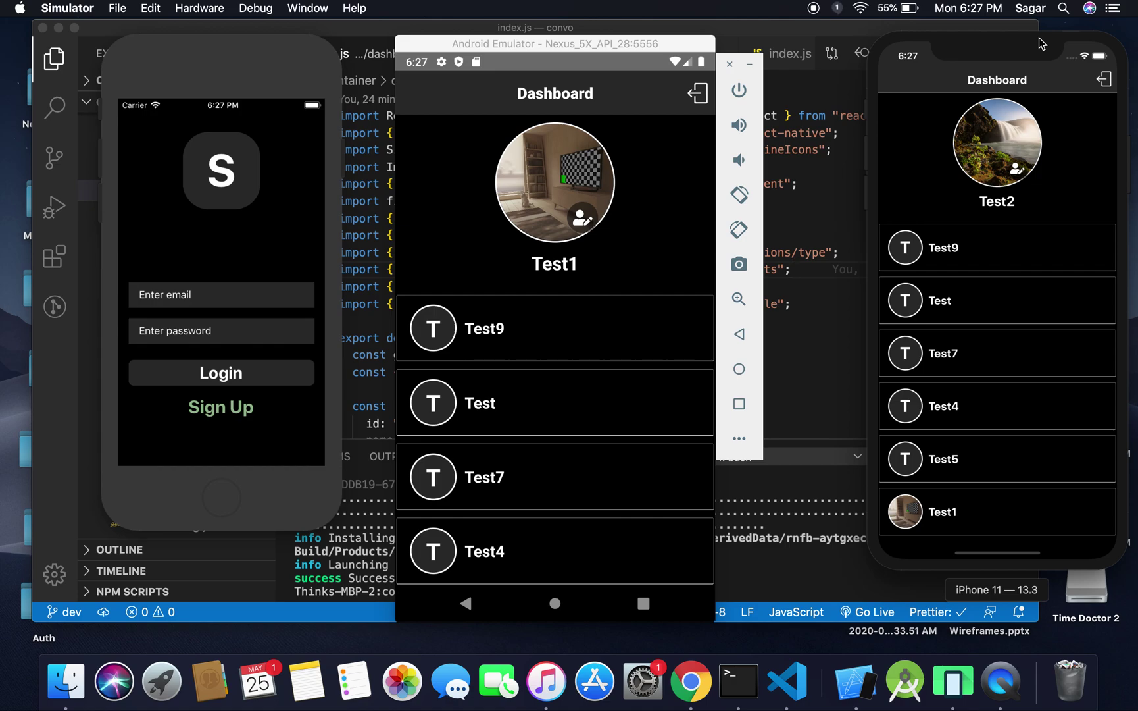
{"action": "left_click", "coordinate": [276, 238]}
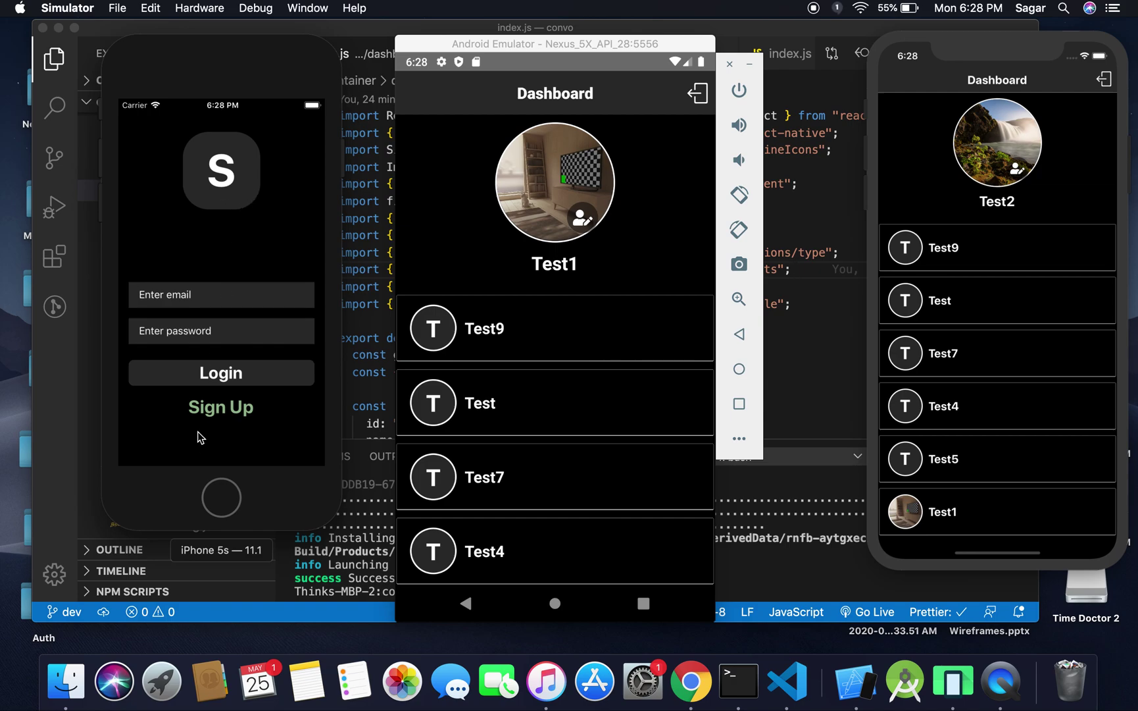
{"action": "left_click", "coordinate": [228, 414]}
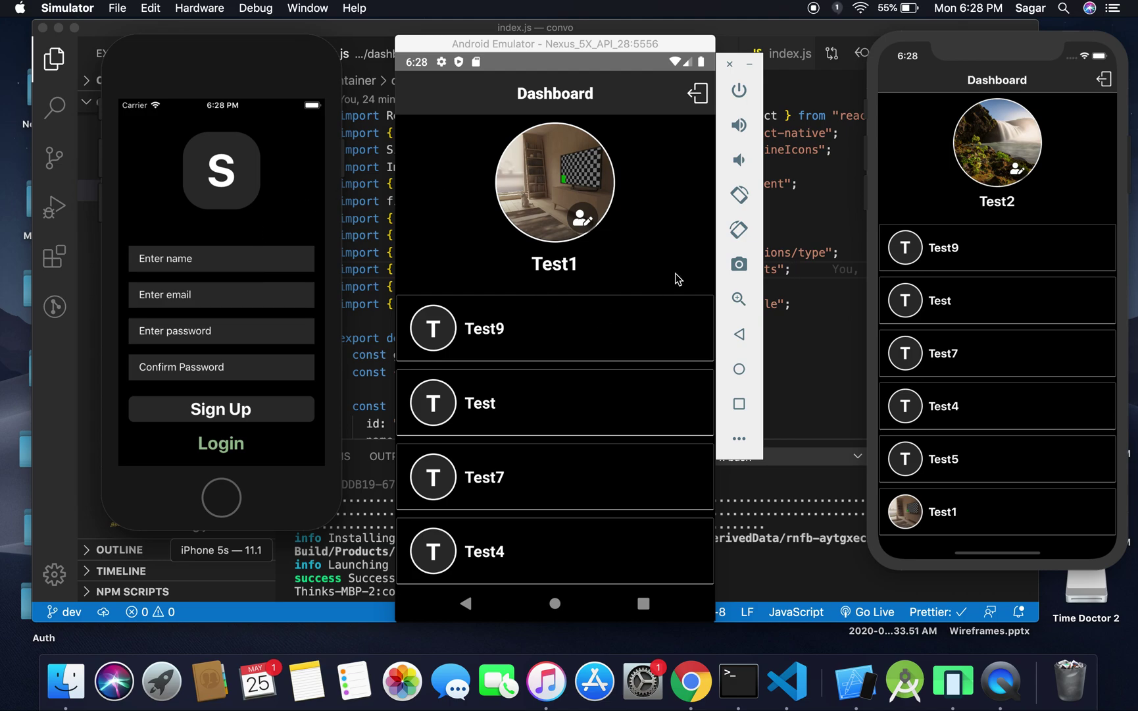
{"action": "left_click", "coordinate": [574, 180]}
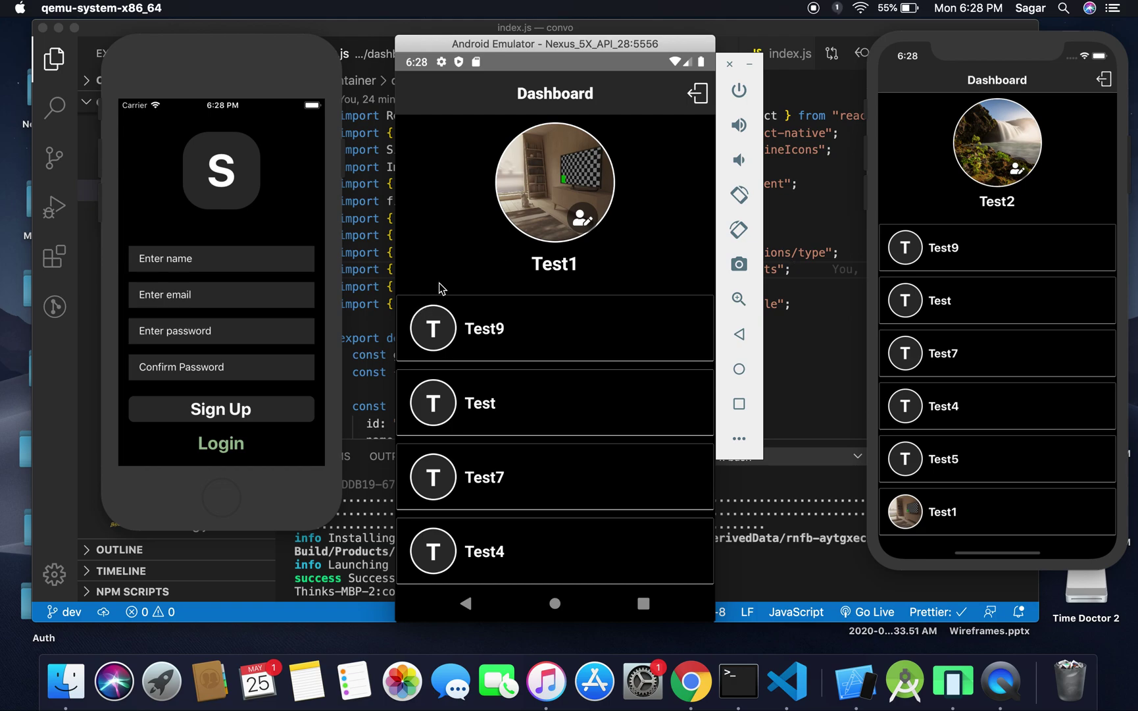
{"action": "left_click", "coordinate": [434, 329]}
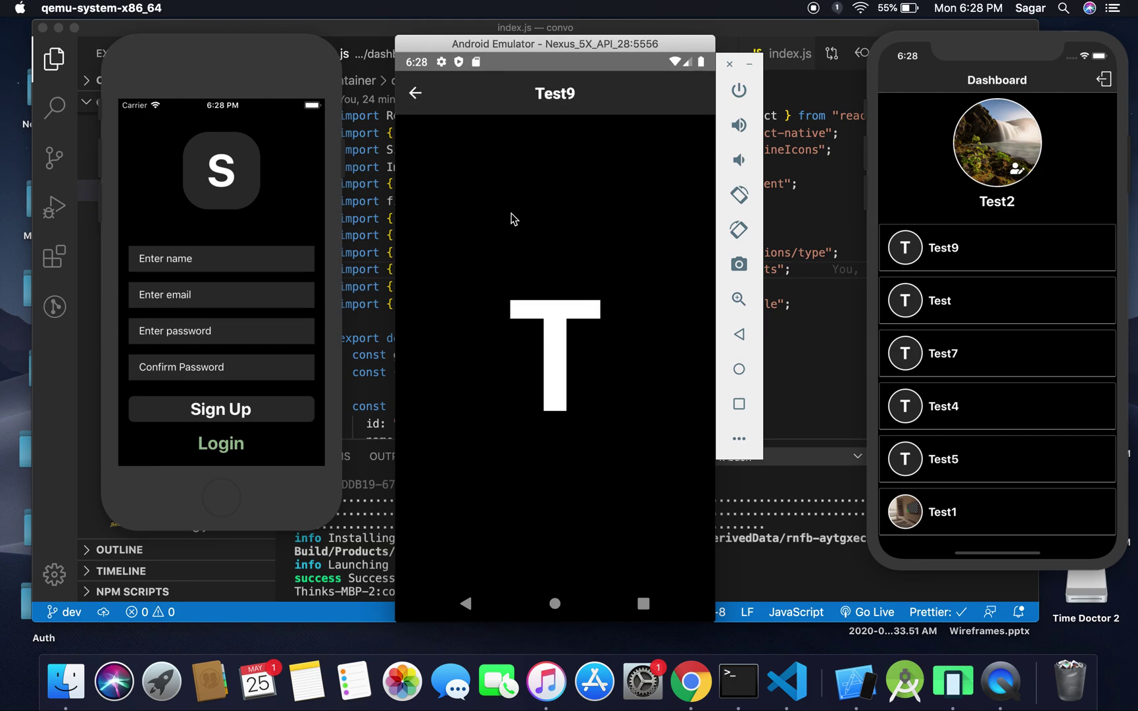
View Test1's profile picture full screen on Android and return to the dashboard.
{"action": "left_click", "coordinate": [414, 92]}
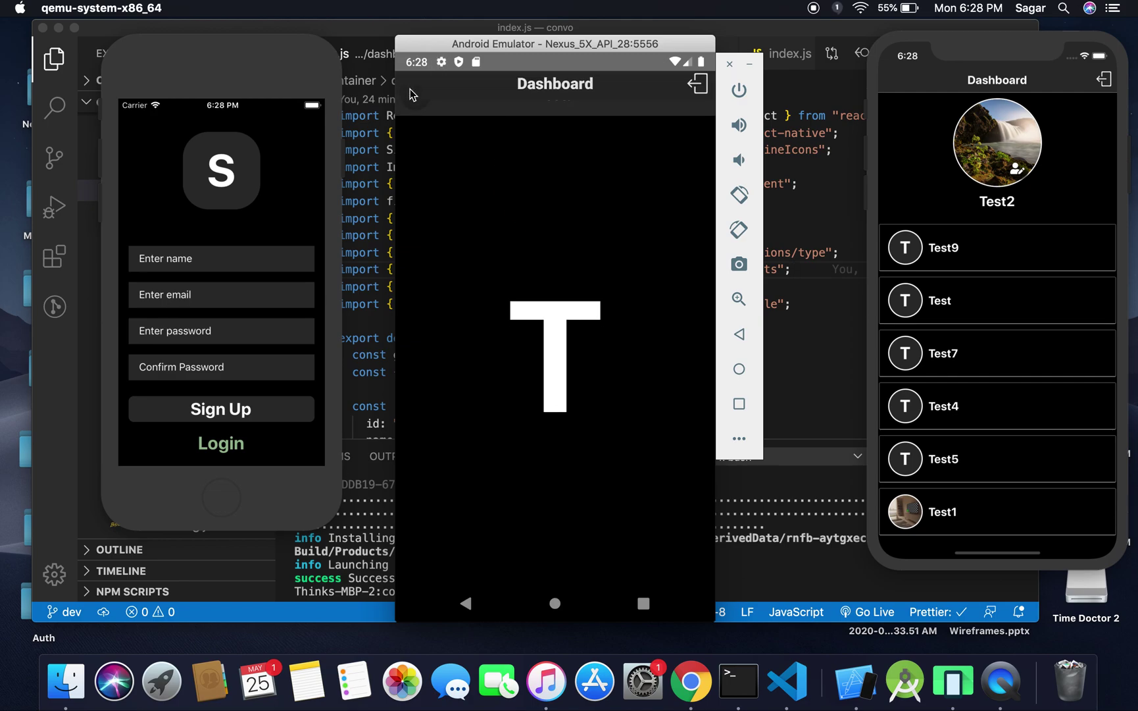
{"action": "left_click", "coordinate": [557, 162]}
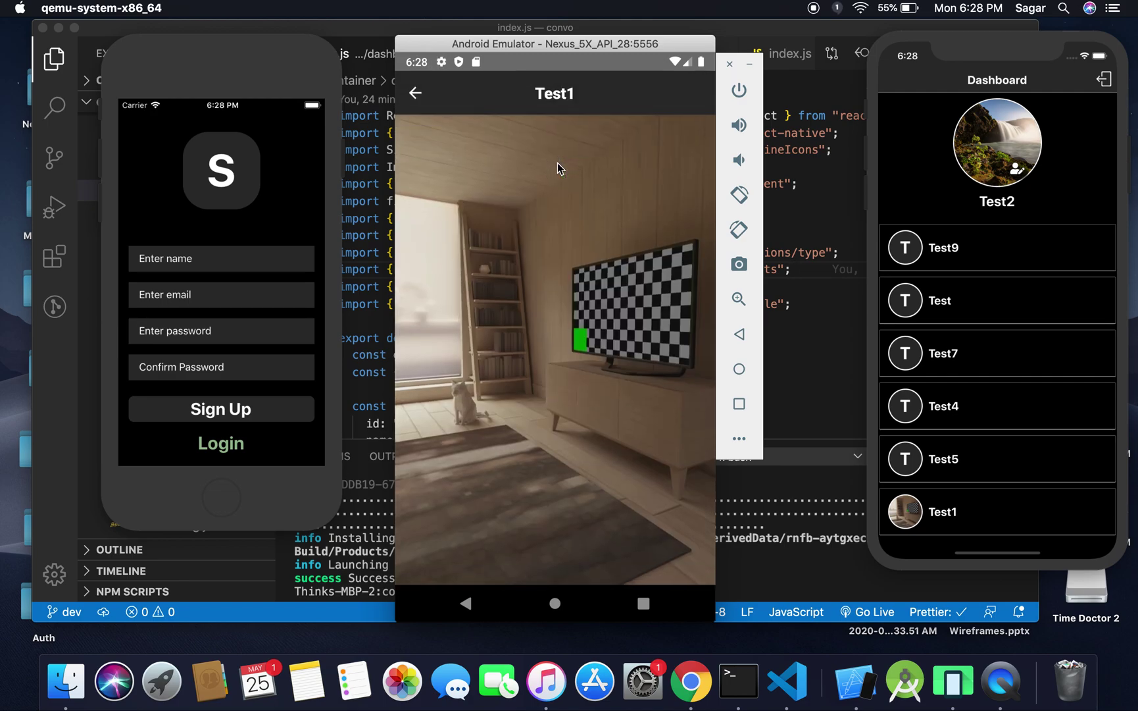
{"action": "left_click", "coordinate": [416, 92]}
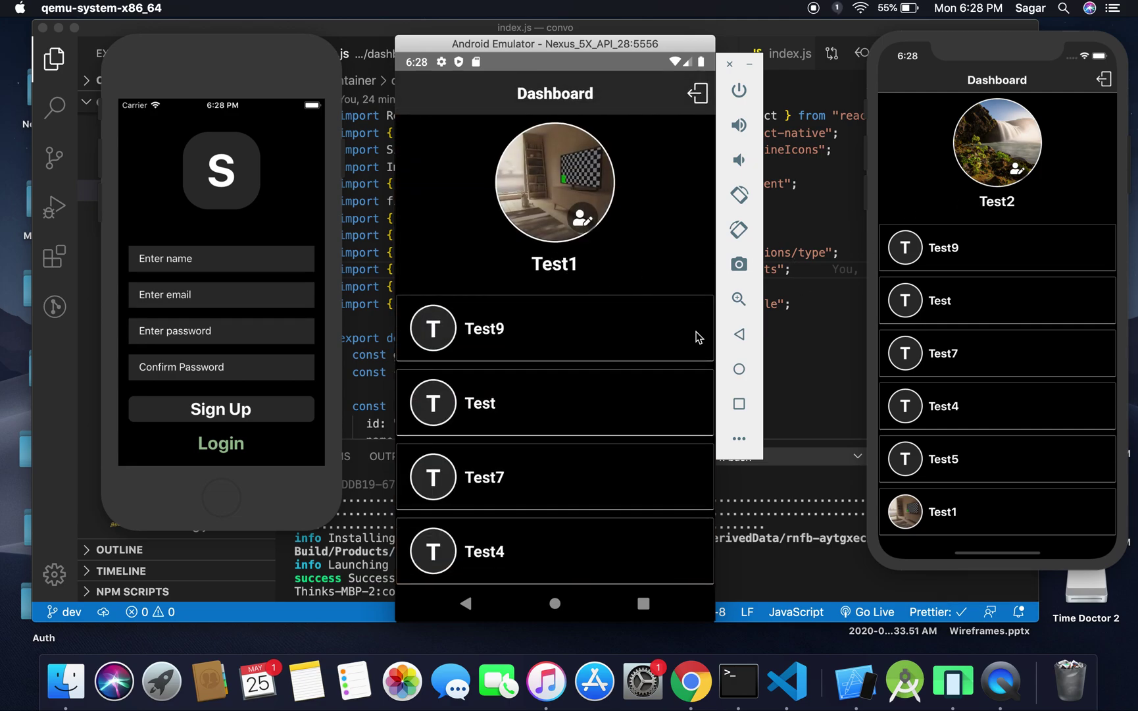
Set Test2's profile picture to the close-up waterfall photo from Moments on iPhone 11.
{"action": "left_click", "coordinate": [1019, 176]}
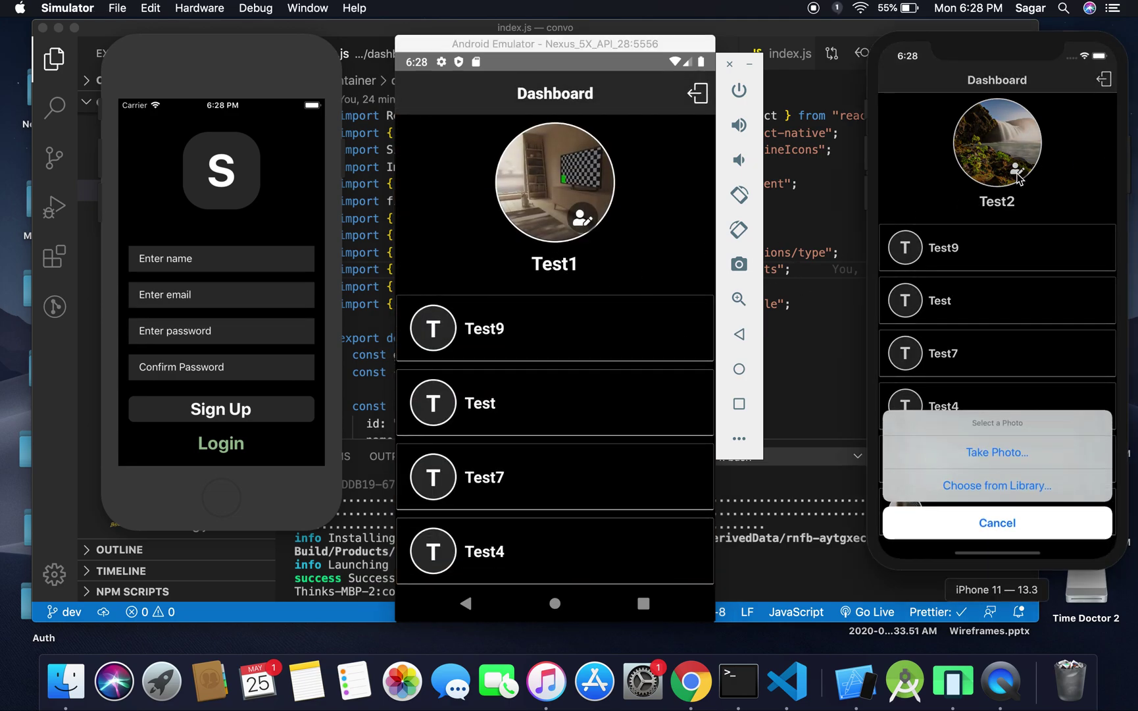
{"action": "left_click", "coordinate": [1012, 484]}
{"action": "left_click", "coordinate": [952, 157]}
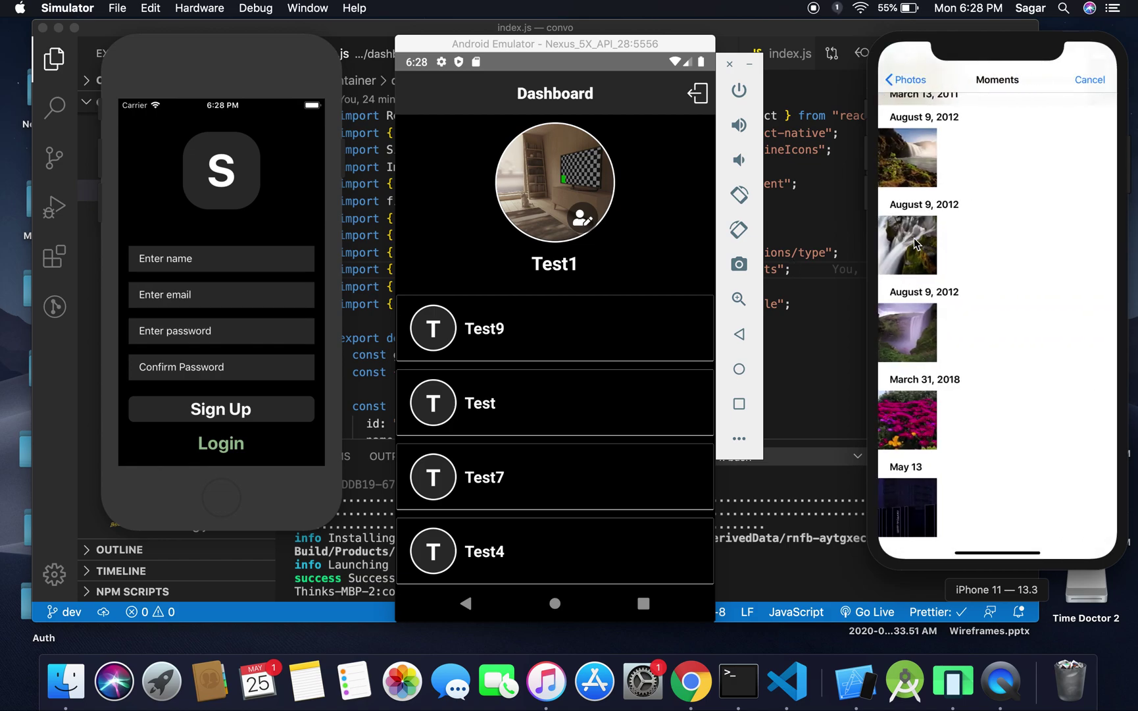
{"action": "left_click", "coordinate": [920, 243]}
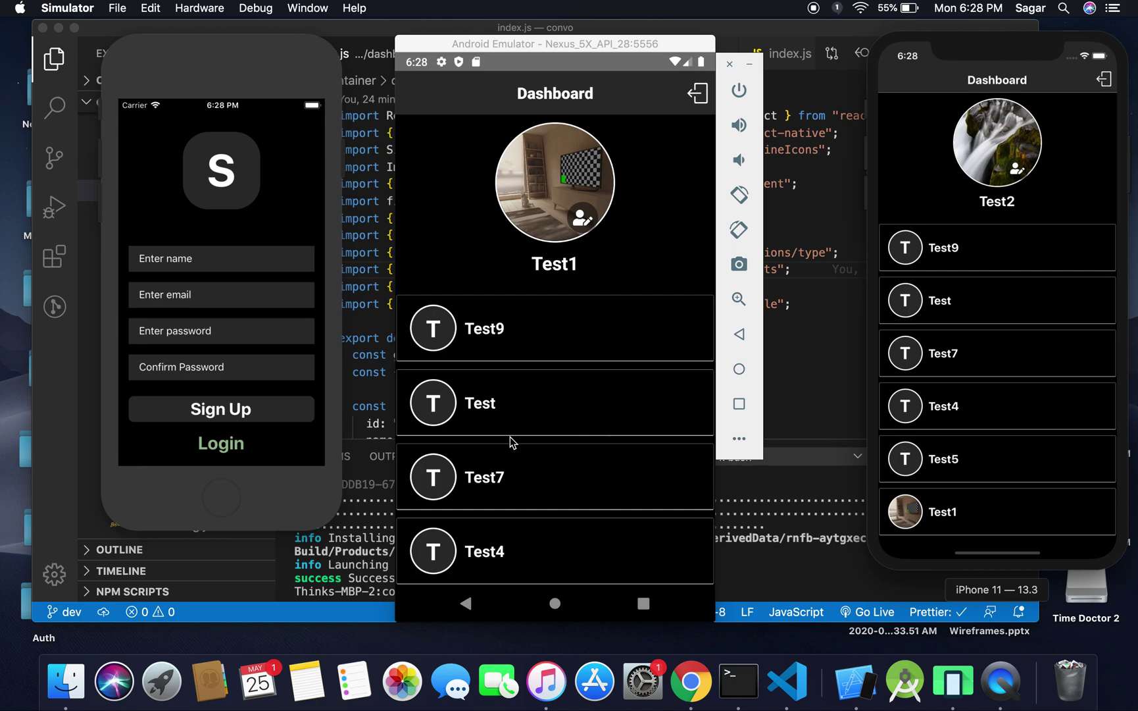
{"action": "left_click", "coordinate": [509, 436]}
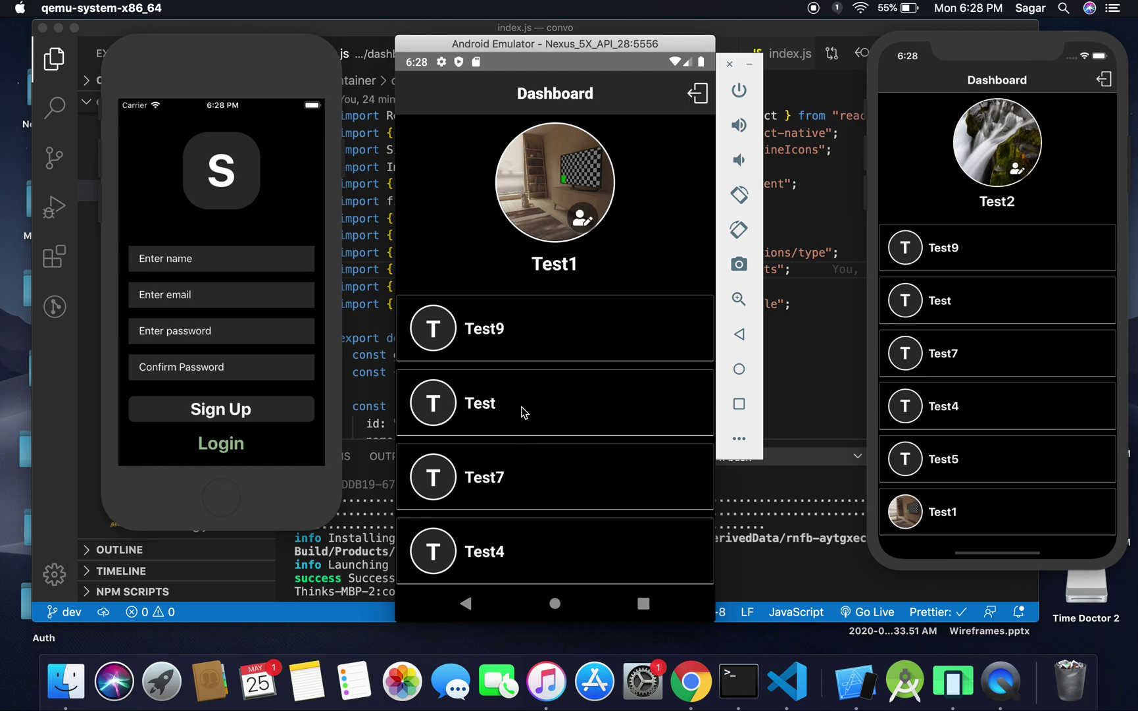
{"action": "scroll", "coordinate": [530, 381], "scroll_direction": "down", "scroll_amount": 3}
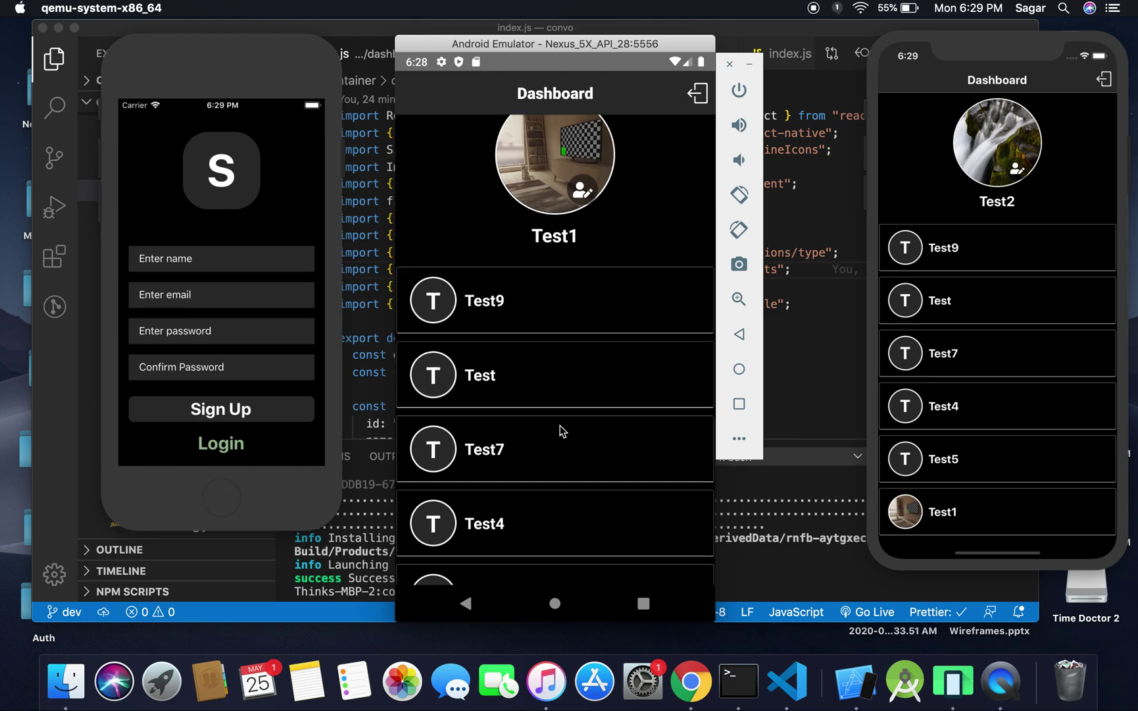
{"action": "scroll", "coordinate": [552, 373], "scroll_direction": "down", "scroll_amount": 3}
{"action": "scroll", "coordinate": [579, 377], "scroll_direction": "down", "scroll_amount": 3}
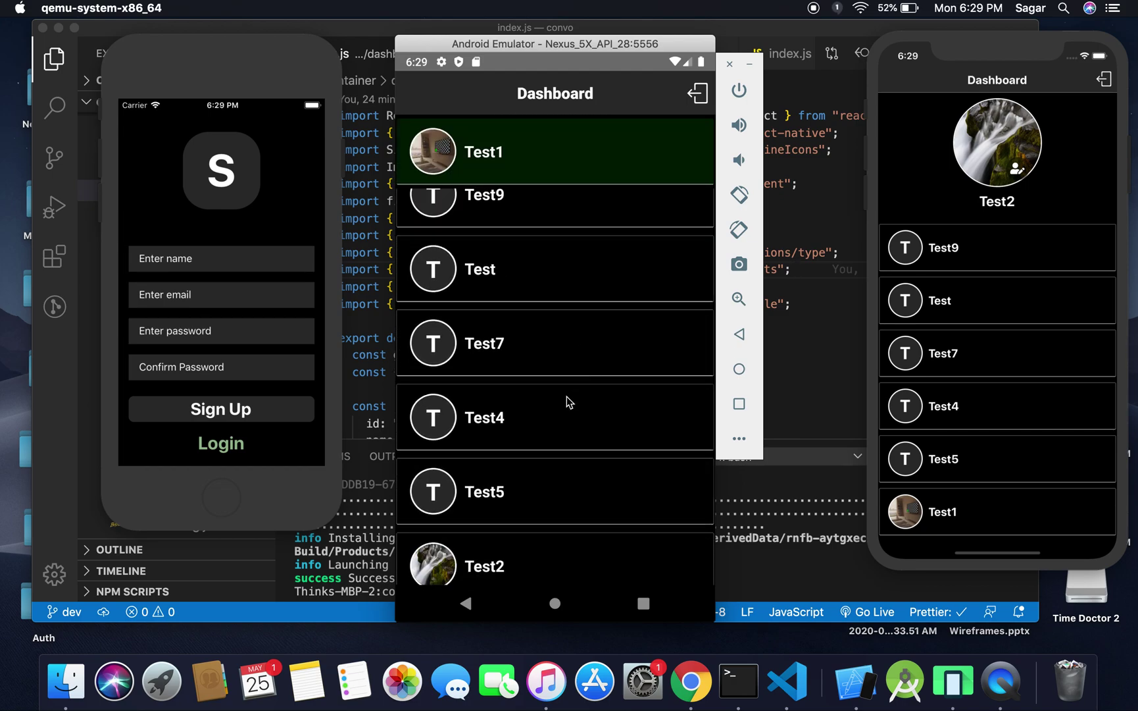
{"action": "scroll", "coordinate": [554, 429], "scroll_direction": "down", "scroll_amount": 2}
{"action": "scroll", "coordinate": [560, 406], "scroll_direction": "down", "scroll_amount": 1}
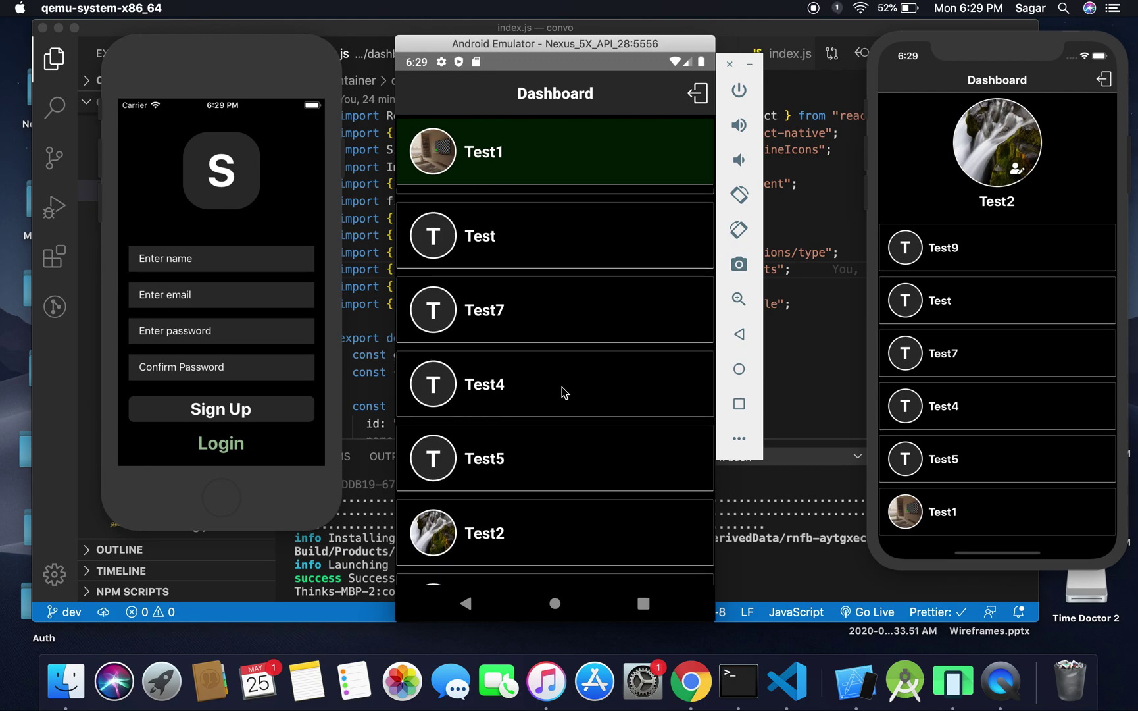
{"action": "scroll", "coordinate": [562, 391], "scroll_direction": "down", "scroll_amount": 2}
{"action": "scroll", "coordinate": [574, 355], "scroll_direction": "down", "scroll_amount": 2}
{"action": "scroll", "coordinate": [579, 342], "scroll_direction": "down", "scroll_amount": 2}
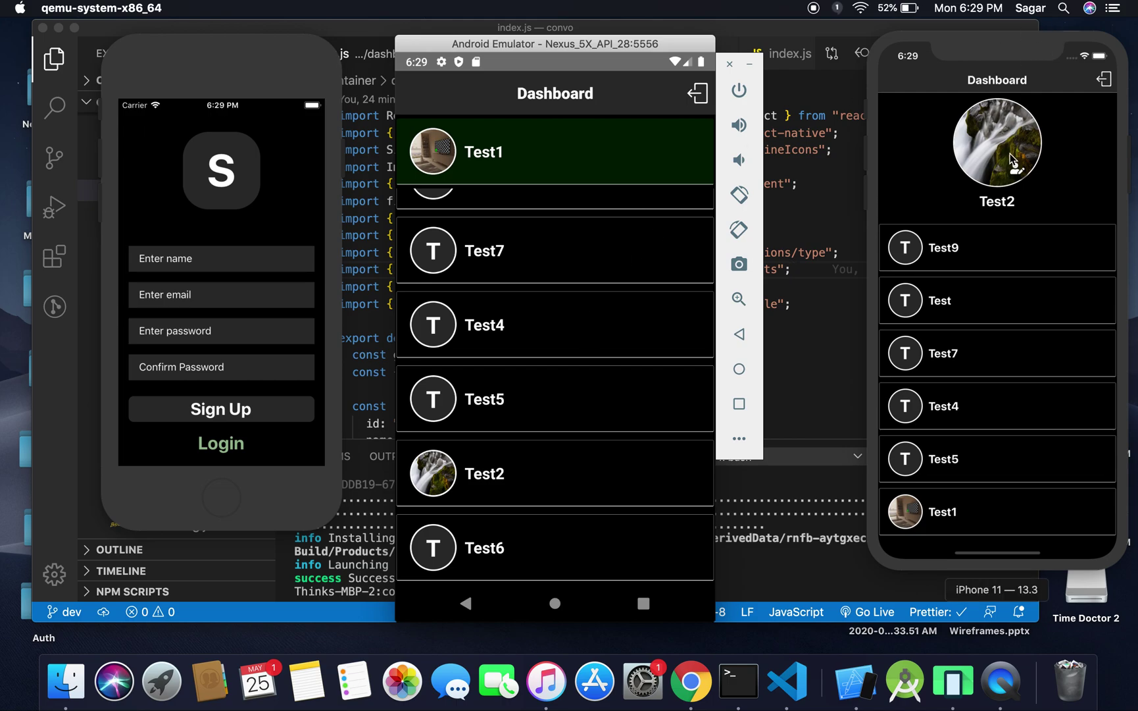
View Test2's new waterfall avatar full screen on Android, then open Test2's chat.
{"action": "left_click", "coordinate": [435, 481]}
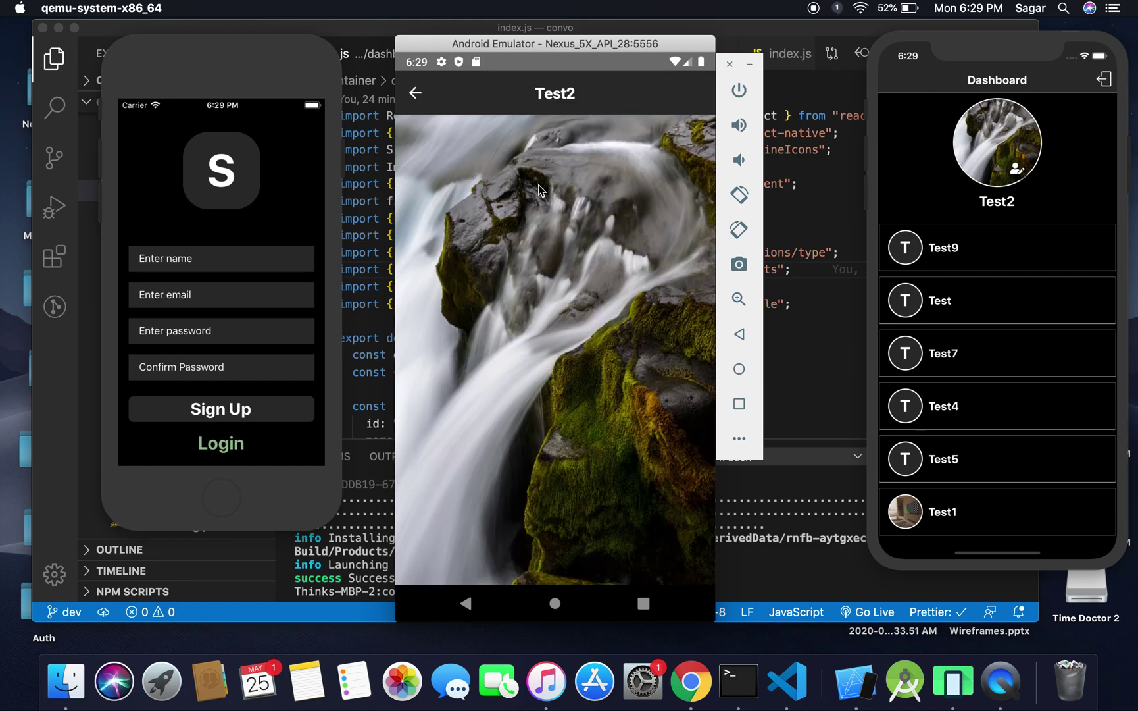
{"action": "left_click", "coordinate": [417, 92]}
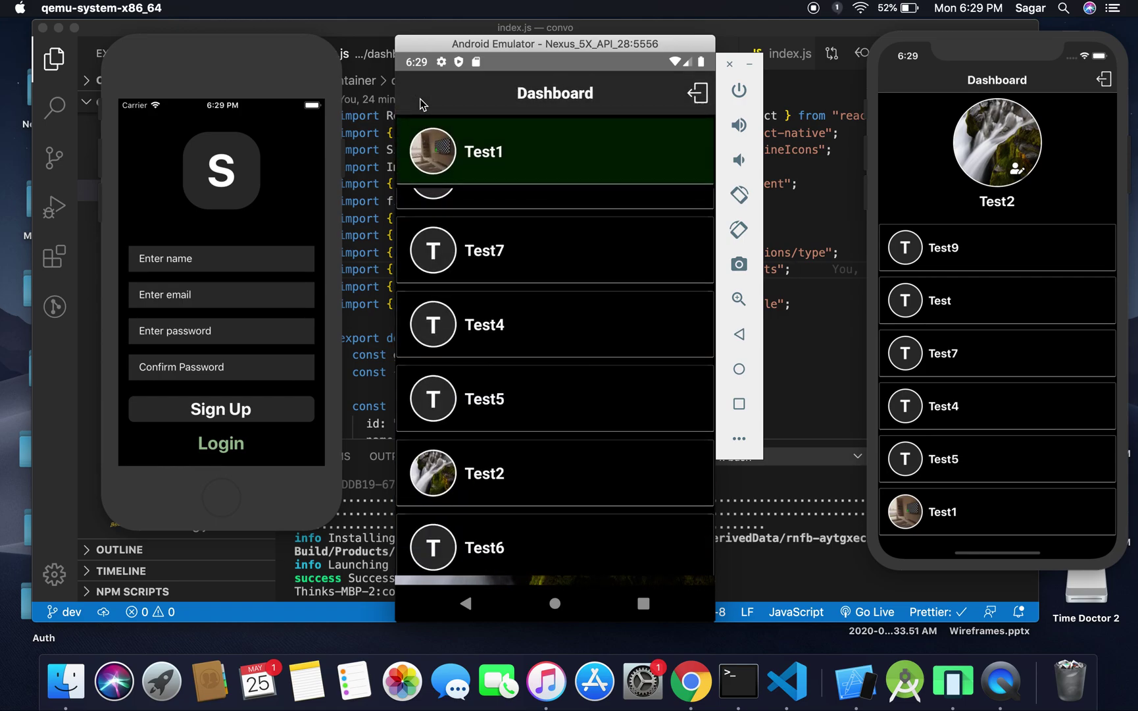
{"action": "scroll", "coordinate": [501, 414], "scroll_direction": "down", "scroll_amount": 3}
{"action": "scroll", "coordinate": [545, 379], "scroll_direction": "down", "scroll_amount": 2}
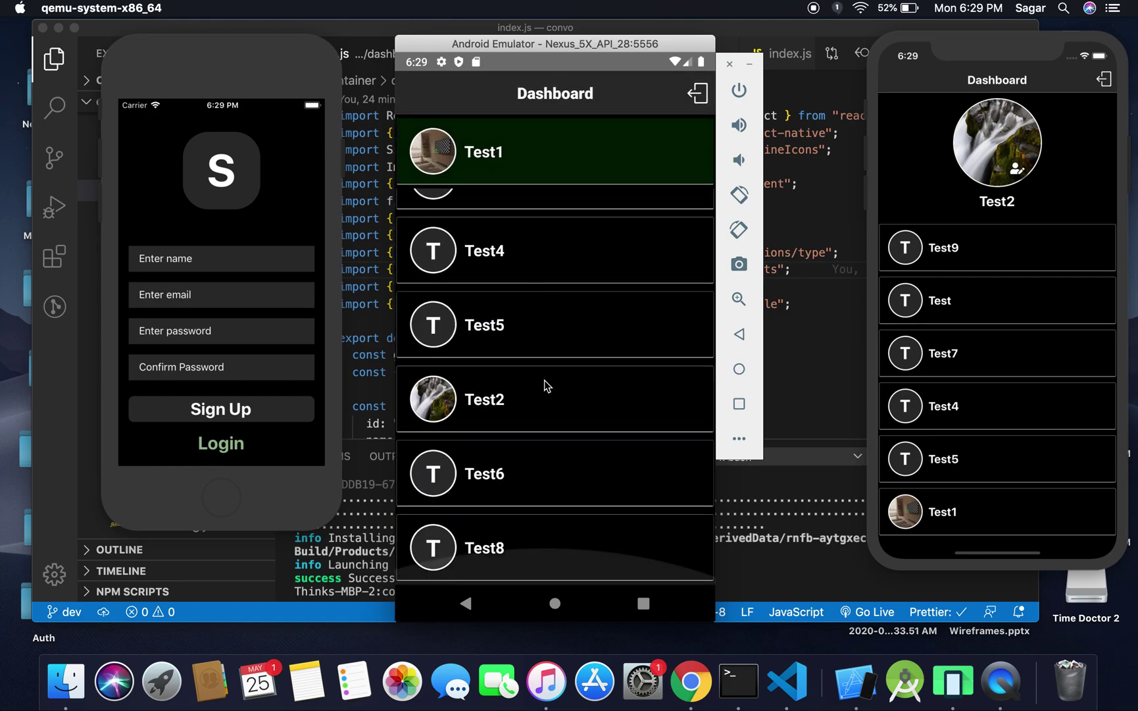
{"action": "scroll", "coordinate": [544, 379], "scroll_direction": "up", "scroll_amount": 5}
{"action": "scroll", "coordinate": [544, 379], "scroll_direction": "up", "scroll_amount": 5}
{"action": "scroll", "coordinate": [976, 394], "scroll_direction": "down", "scroll_amount": 5}
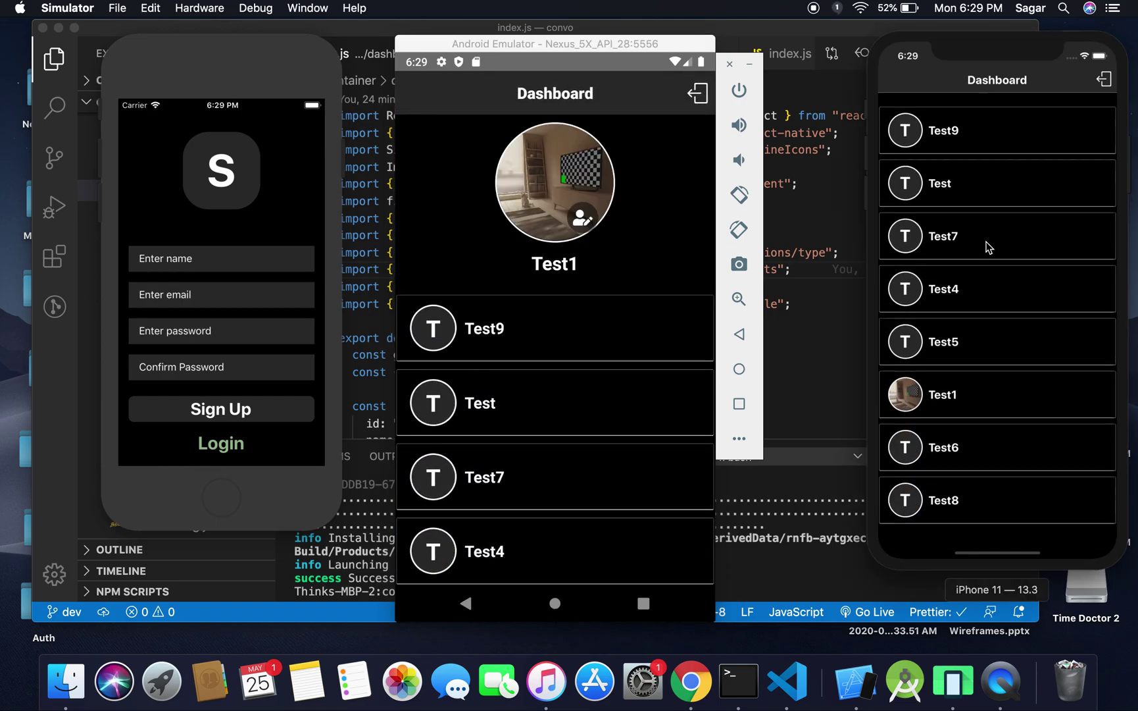
{"action": "scroll", "coordinate": [1003, 193], "scroll_direction": "up", "scroll_amount": 5}
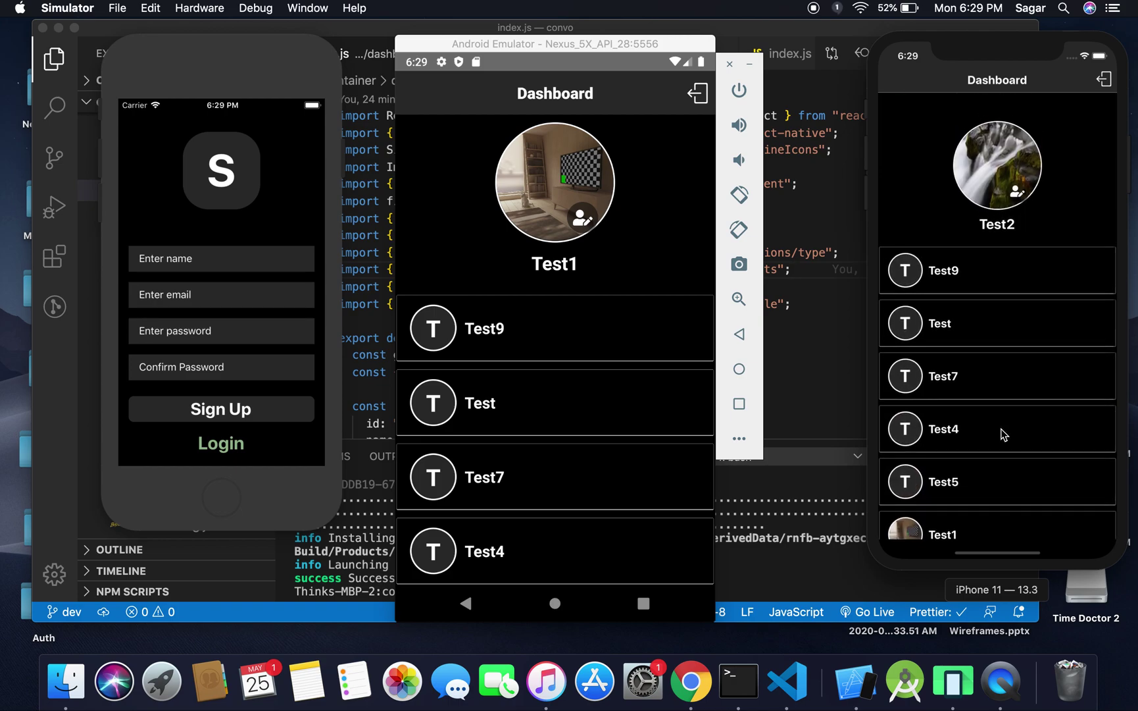
{"action": "left_click", "coordinate": [513, 469]}
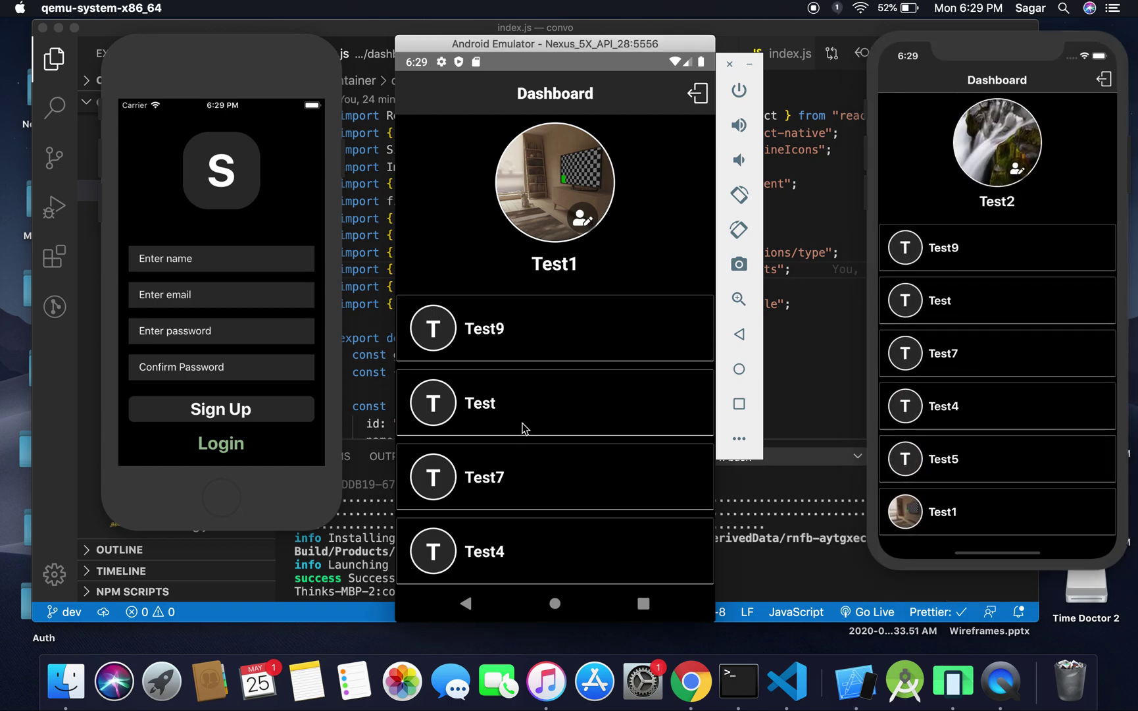
{"action": "scroll", "coordinate": [542, 444], "scroll_direction": "down", "scroll_amount": 5}
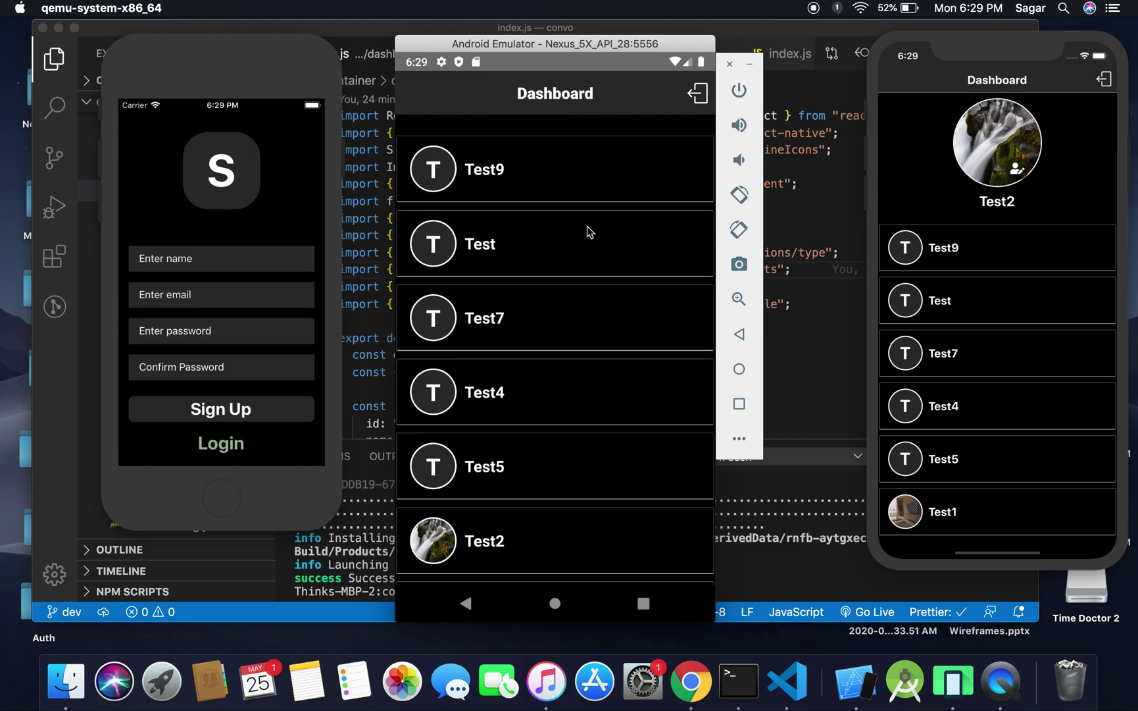
{"action": "left_click", "coordinate": [487, 549]}
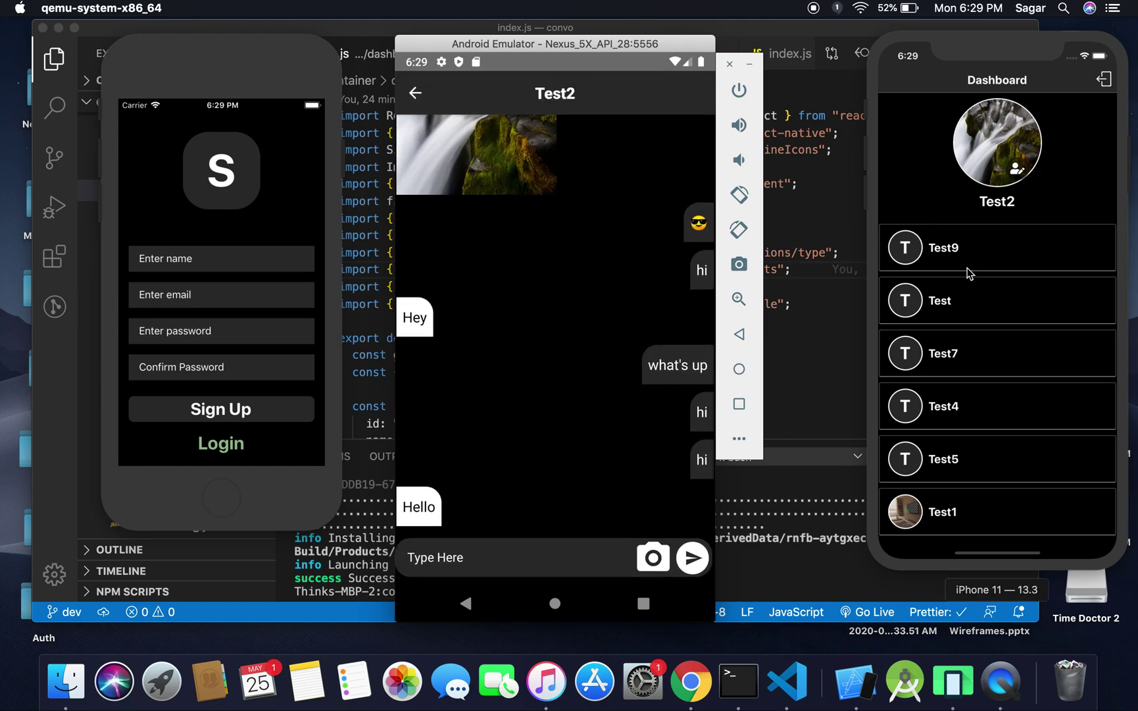
Send 'hi test1' from Android's Test2 chat, then draft and partly erase 'Hi test2' on iPhone 11.
{"action": "left_click", "coordinate": [948, 515]}
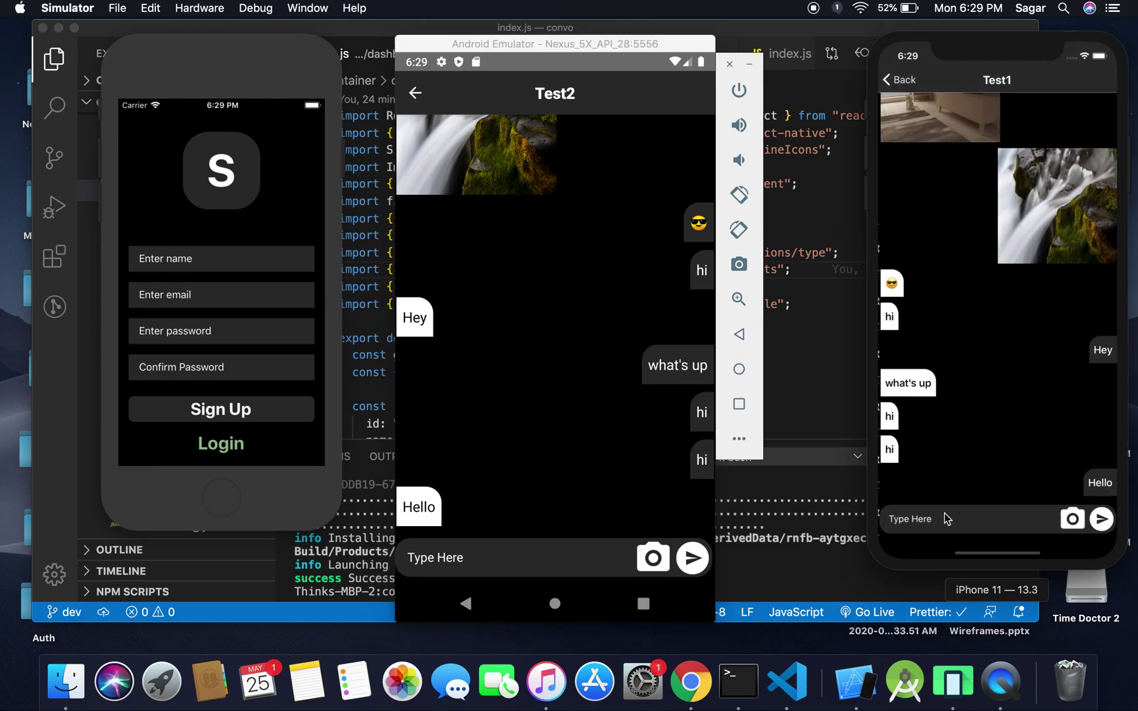
{"action": "left_click", "coordinate": [946, 516]}
{"action": "left_click", "coordinate": [563, 554]}
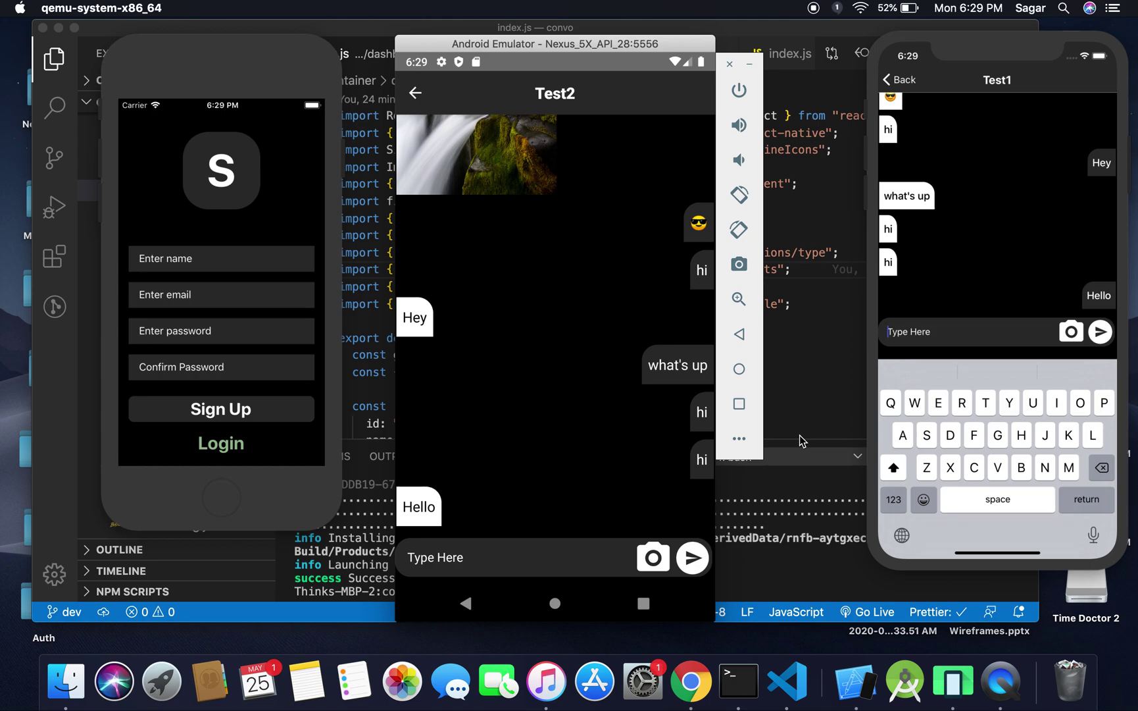
{"action": "left_click", "coordinate": [469, 559]}
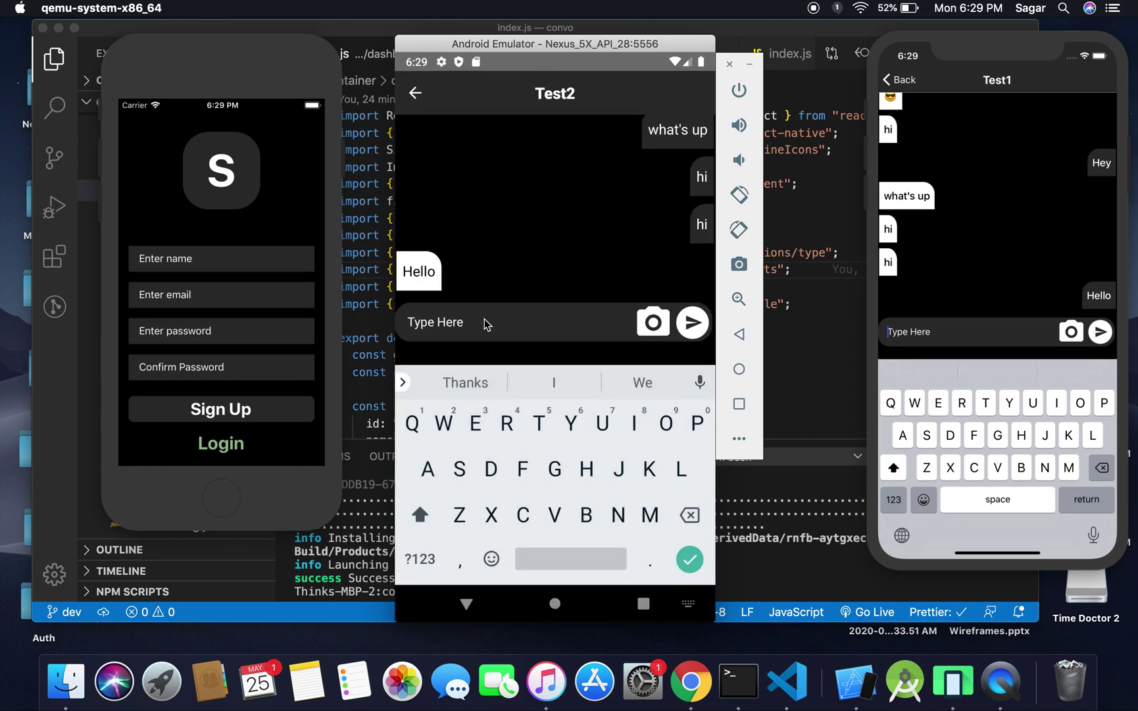
{"action": "type", "text": "hi"}
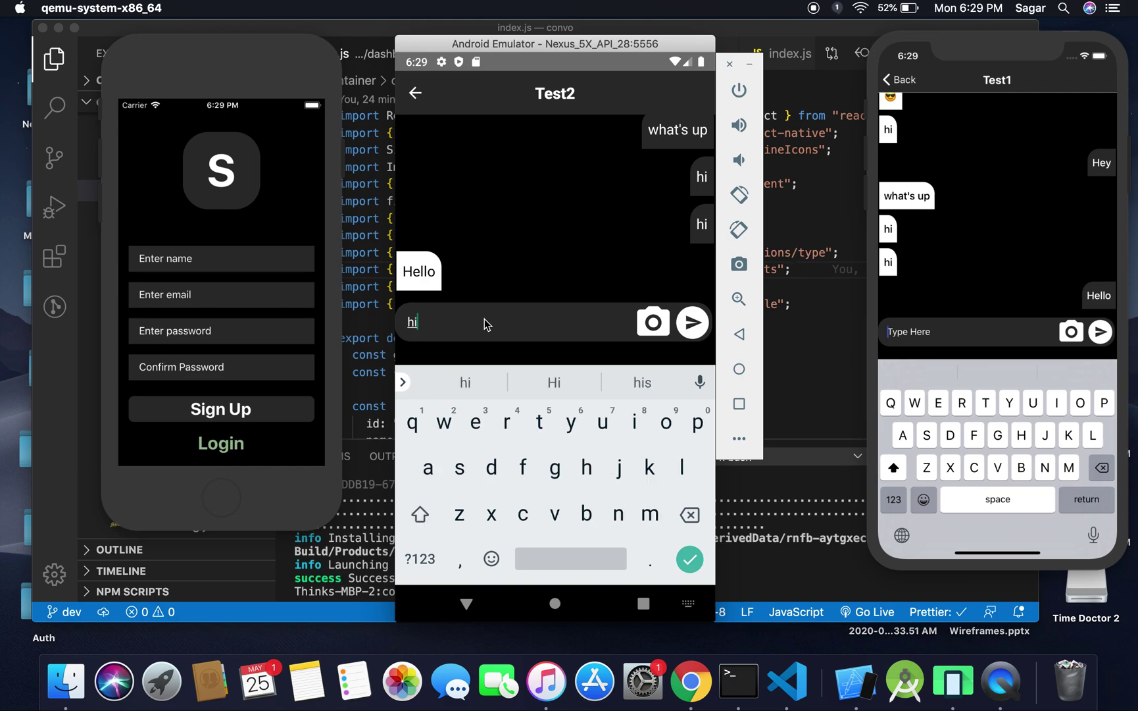
{"action": "type", "text": " test1"}
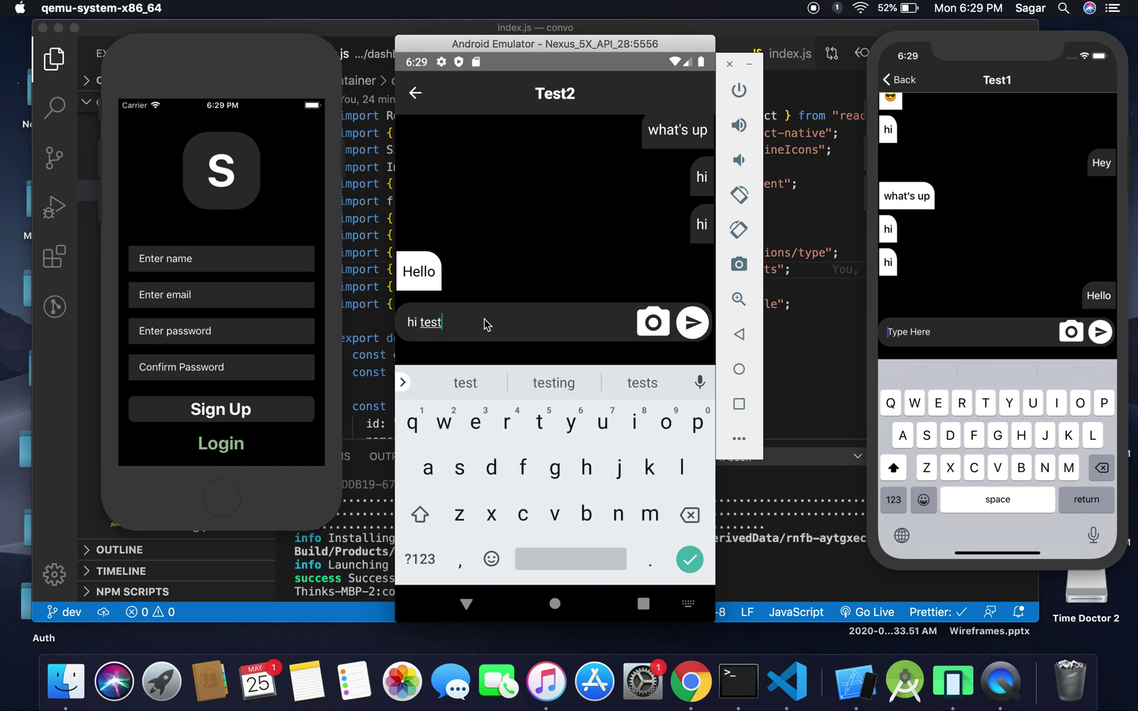
{"action": "left_click", "coordinate": [693, 322]}
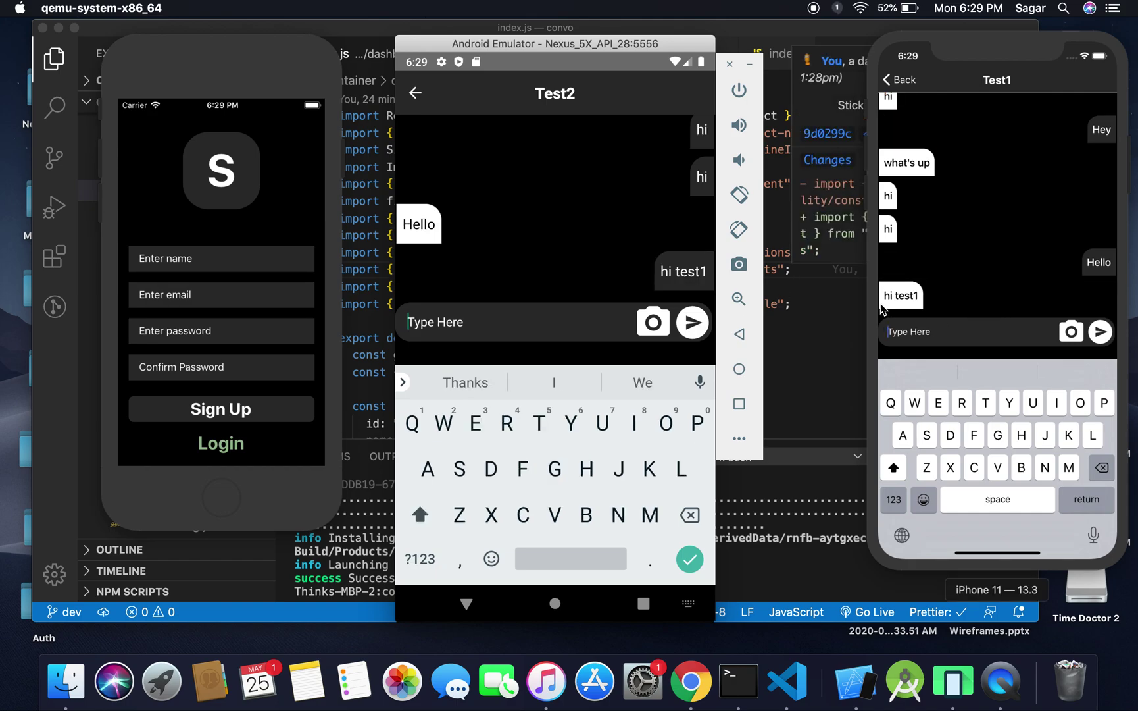
{"action": "left_click", "coordinate": [921, 332]}
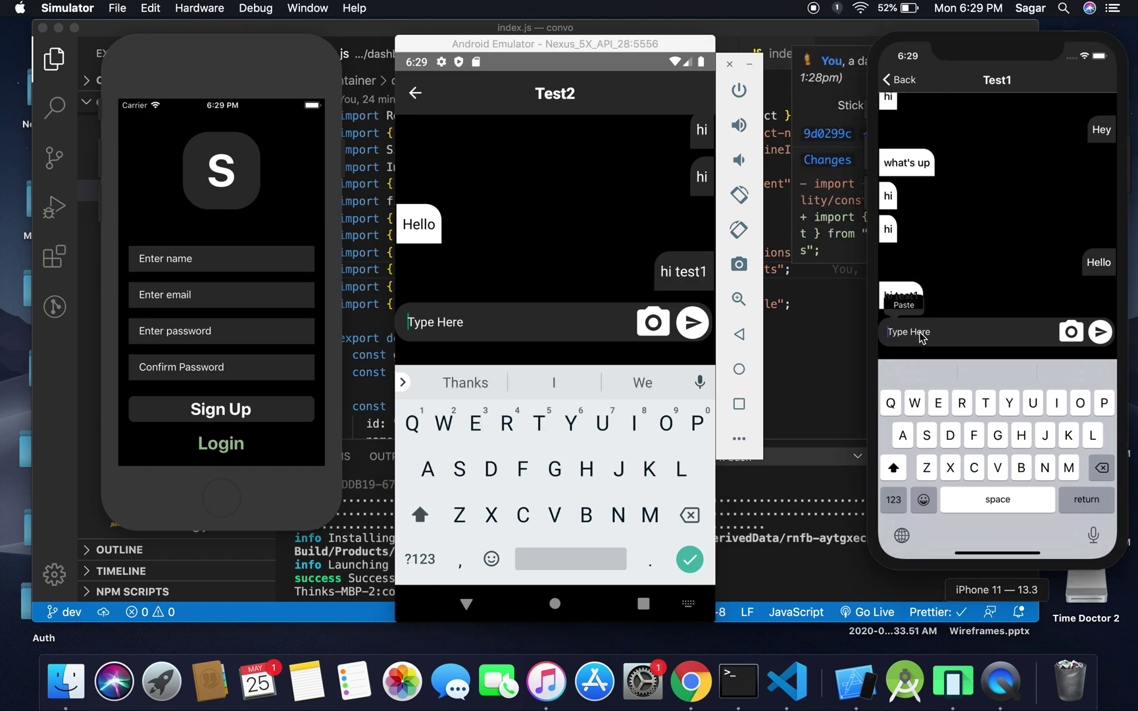
{"action": "type", "text": "Hi test2"}
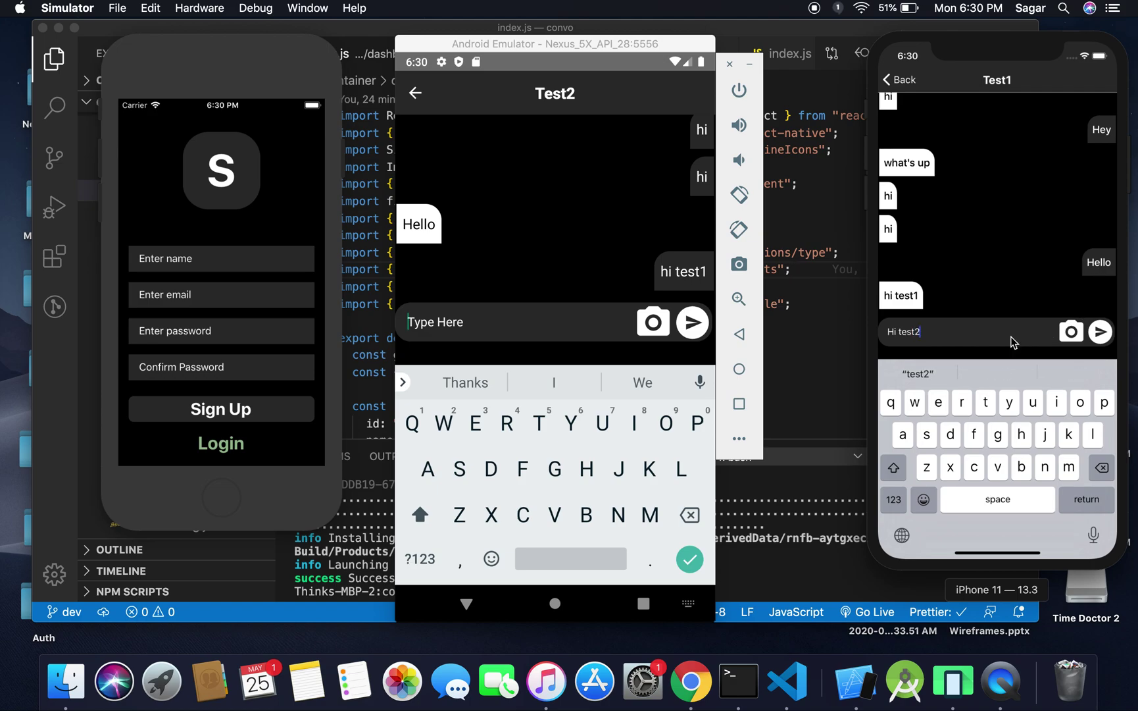
{"action": "key", "text": "BackSpace"}
Clear the draft and send 'I am test2' and a laughing emoji to Test1.
{"action": "key", "text": "Return"}
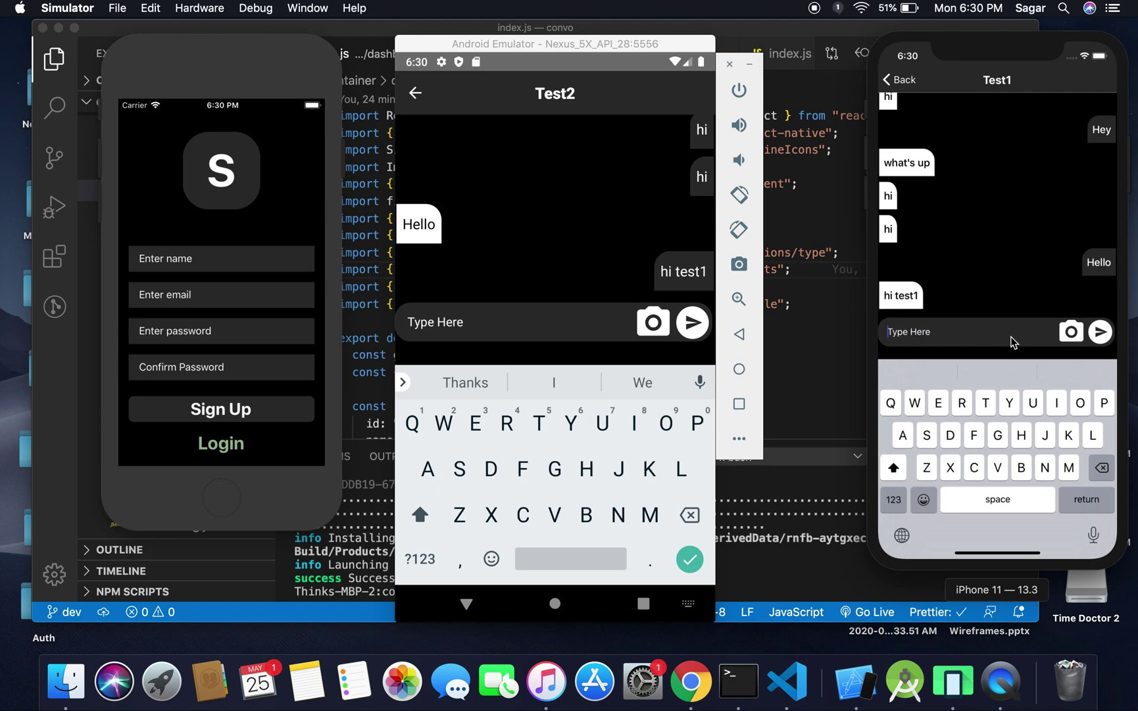
{"action": "type", "text": "I am"}
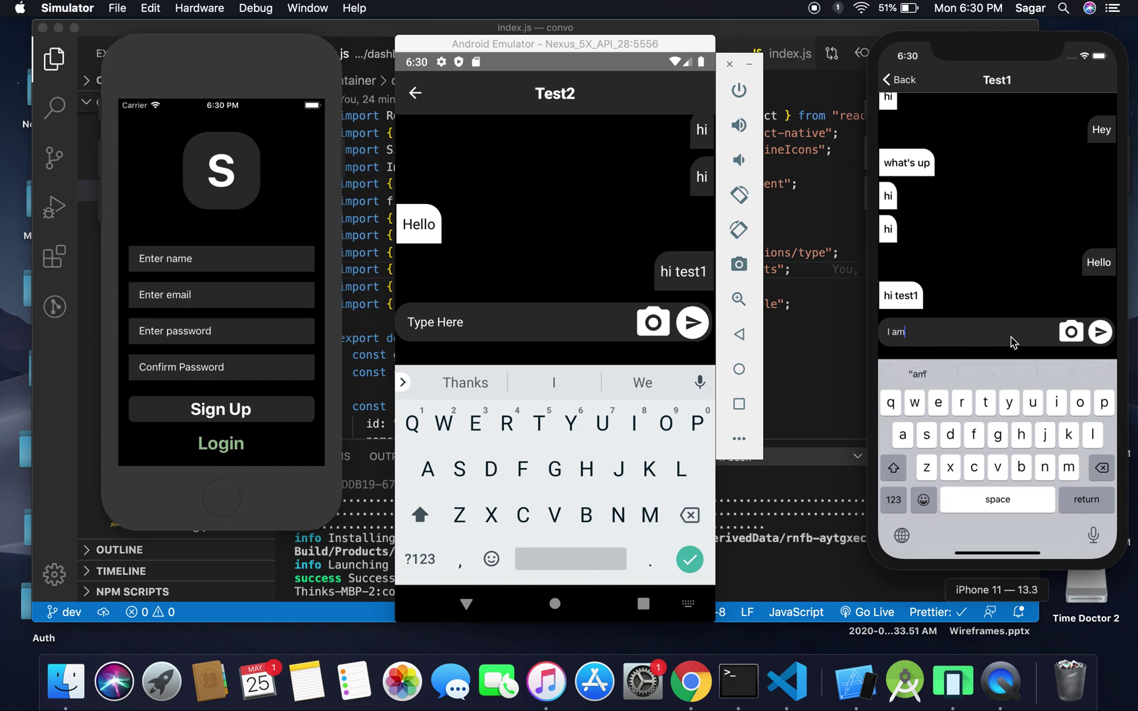
{"action": "type", "text": " test2"}
{"action": "left_click", "coordinate": [1101, 331]}
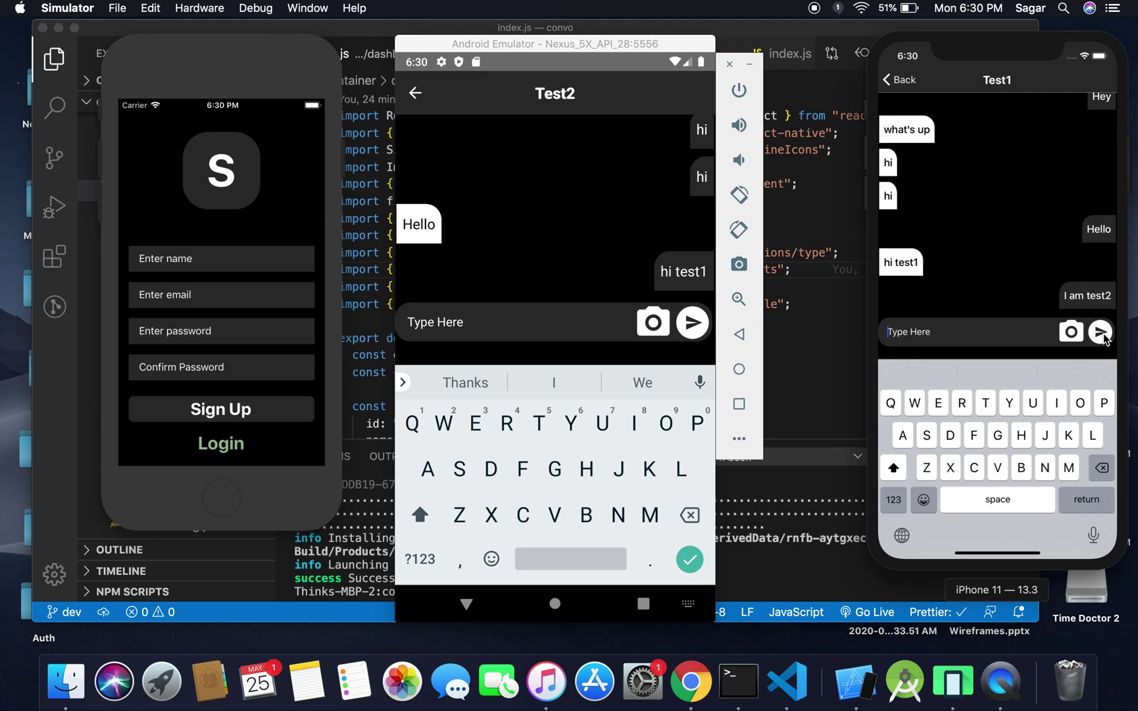
{"action": "left_click", "coordinate": [926, 500]}
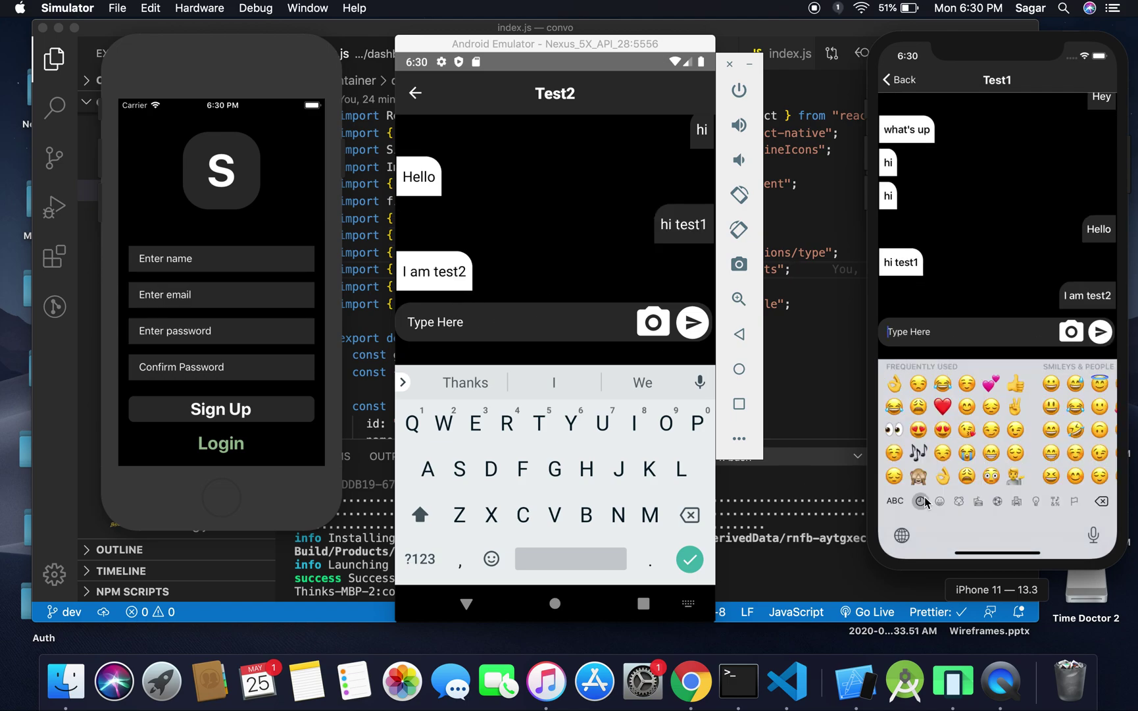
{"action": "left_click", "coordinate": [947, 383]}
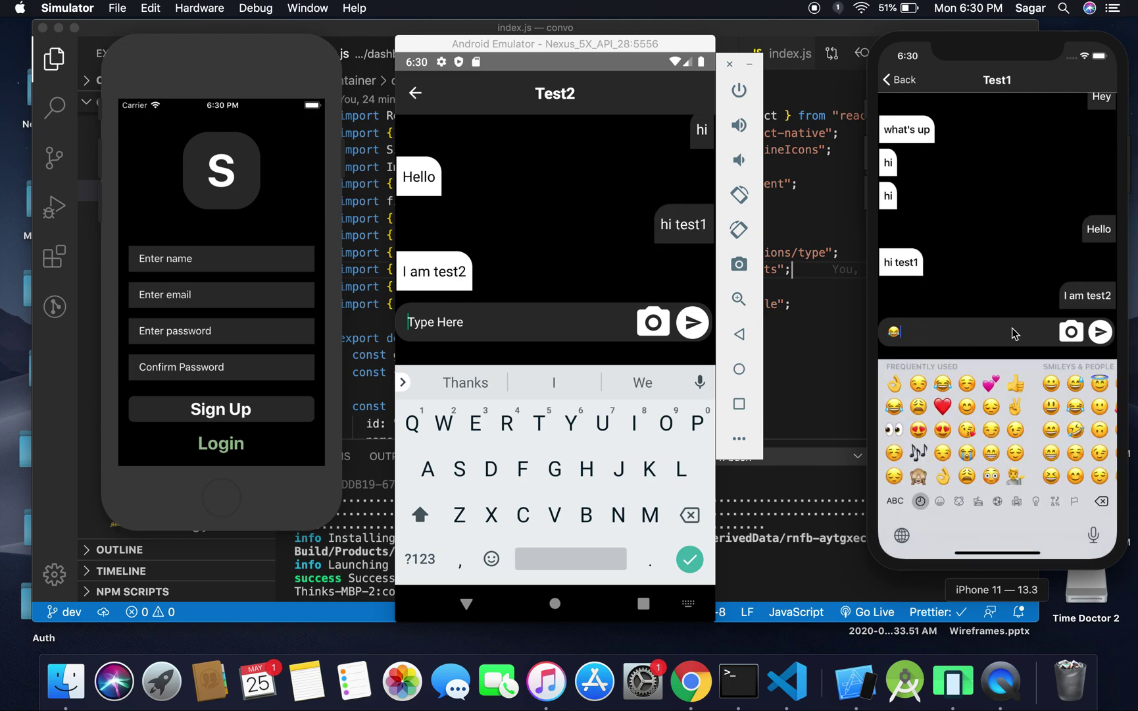
{"action": "left_click", "coordinate": [1103, 335]}
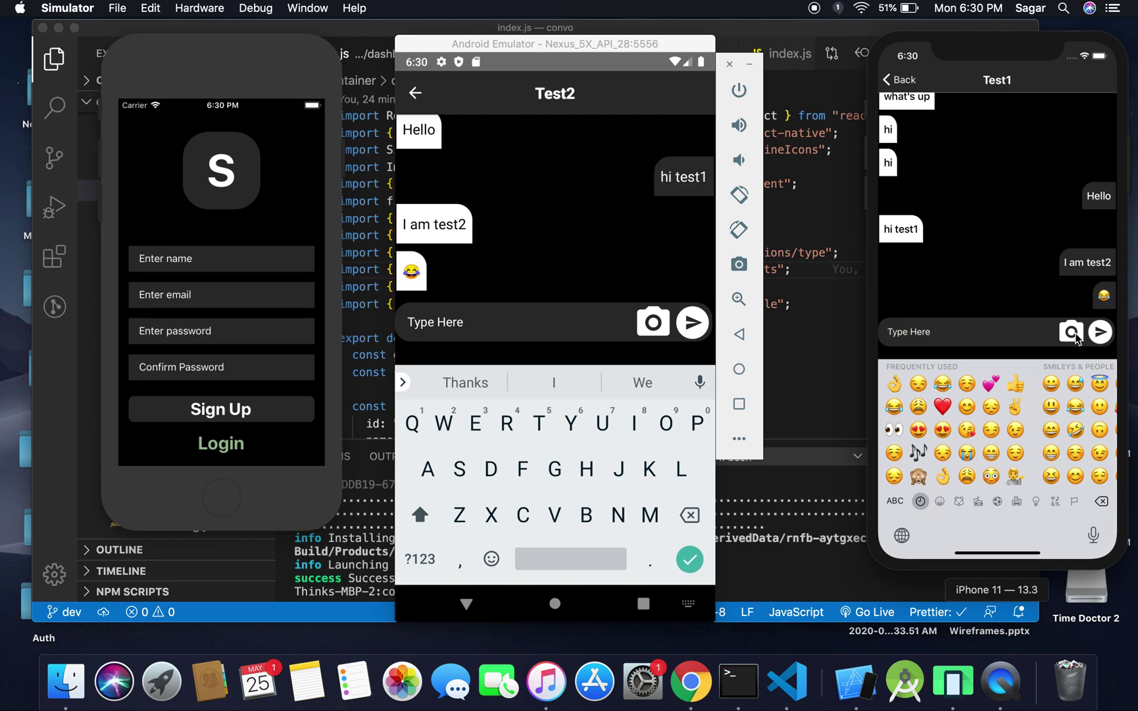
Send the first waterfall photo from Moments and preview it full screen.
{"action": "left_click", "coordinate": [1072, 333]}
{"action": "left_click", "coordinate": [985, 487]}
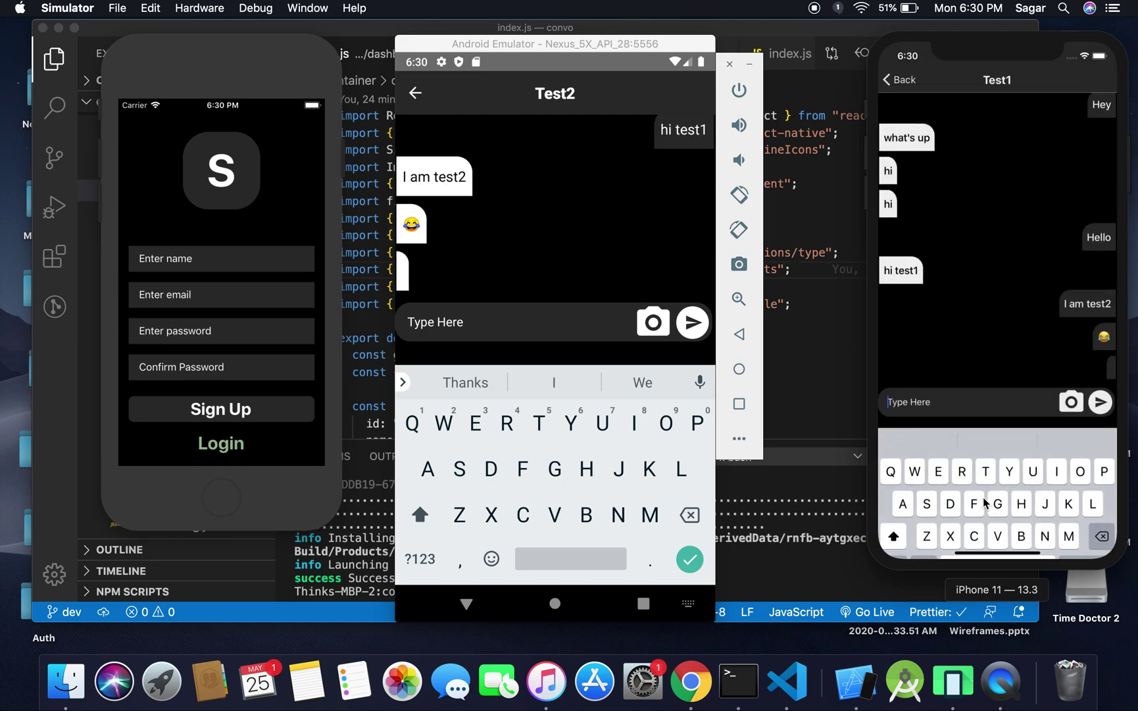
{"action": "left_click", "coordinate": [911, 133]}
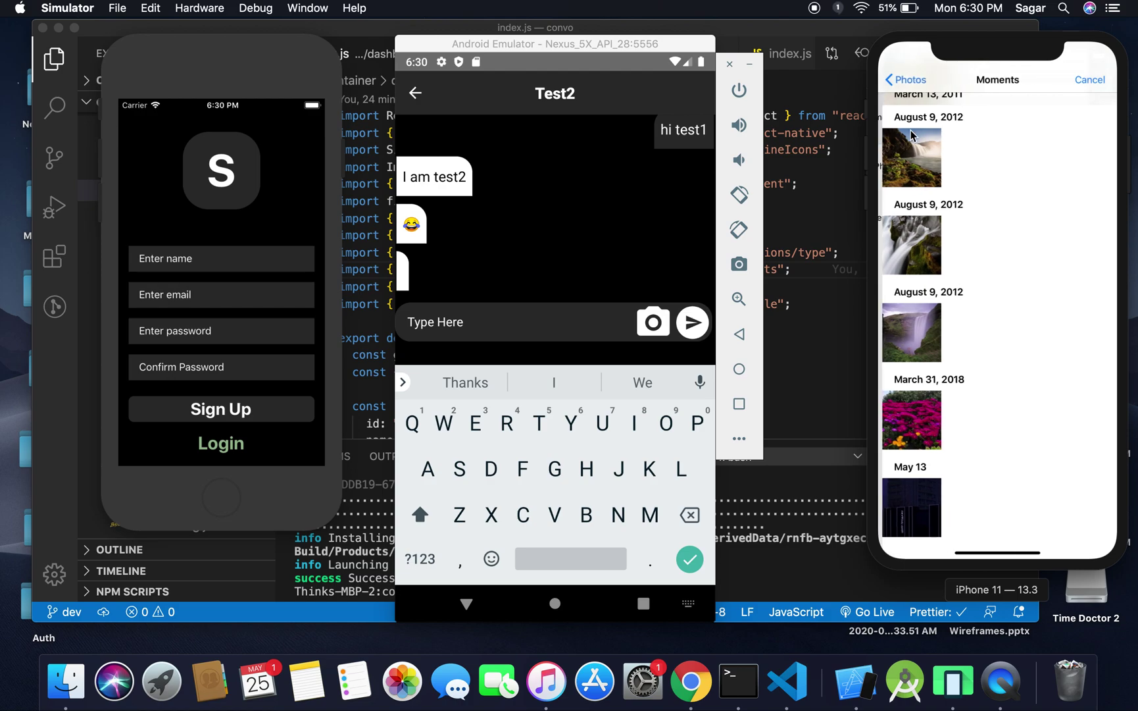
{"action": "left_click", "coordinate": [1034, 181]}
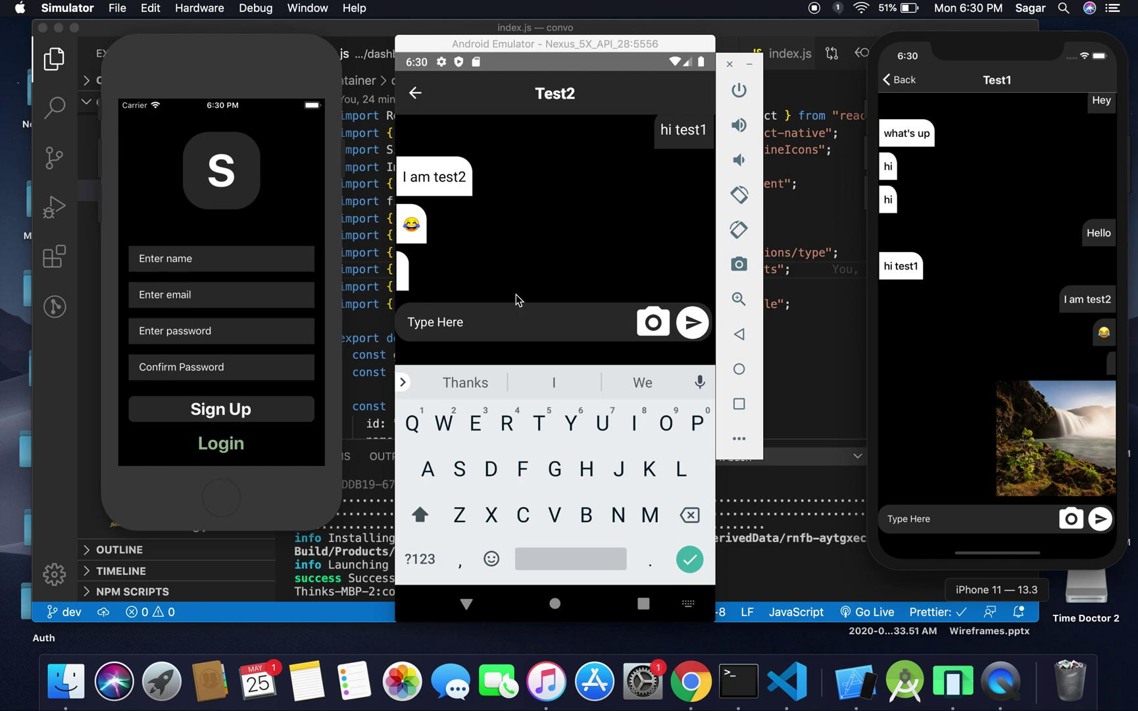
{"action": "left_click", "coordinate": [1052, 430]}
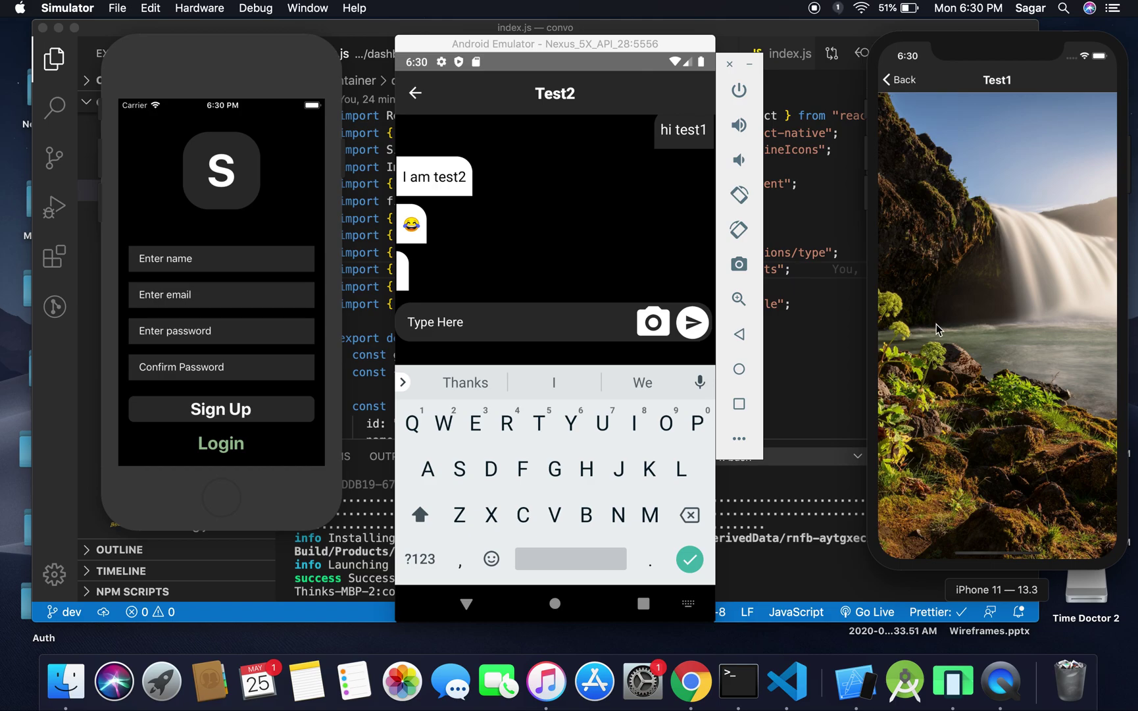
{"action": "left_click", "coordinate": [887, 82]}
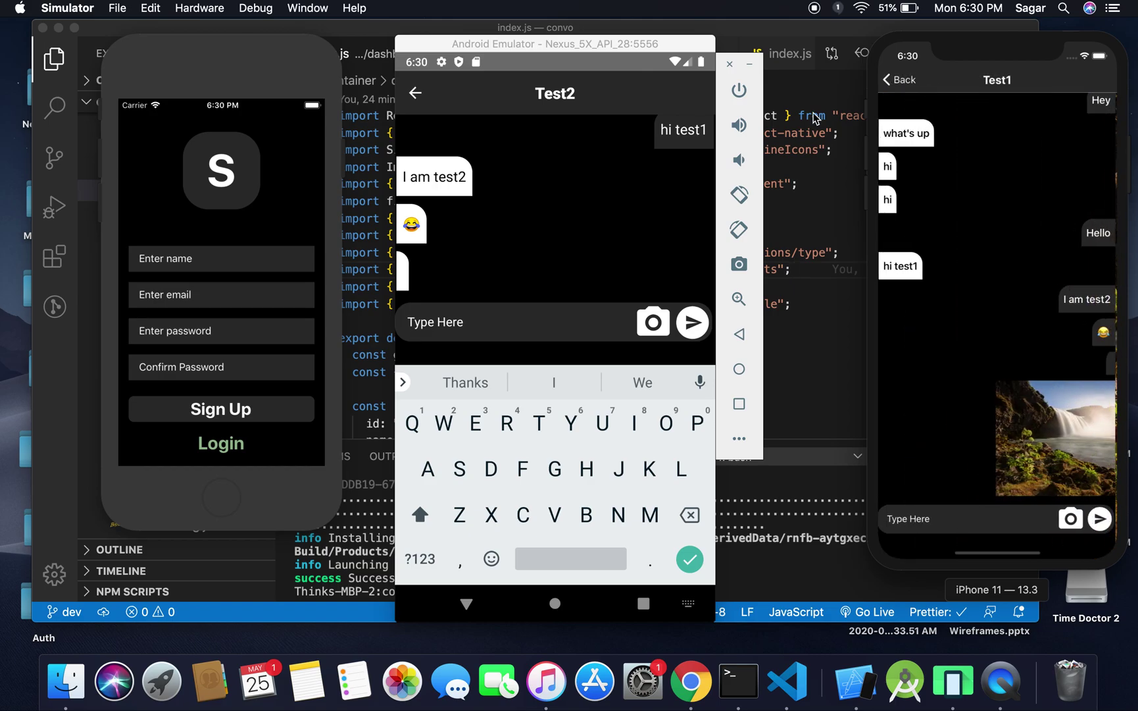
On Android, view the received rushing-water photo full screen and close it.
{"action": "left_click", "coordinate": [582, 207]}
{"action": "left_click", "coordinate": [582, 207]}
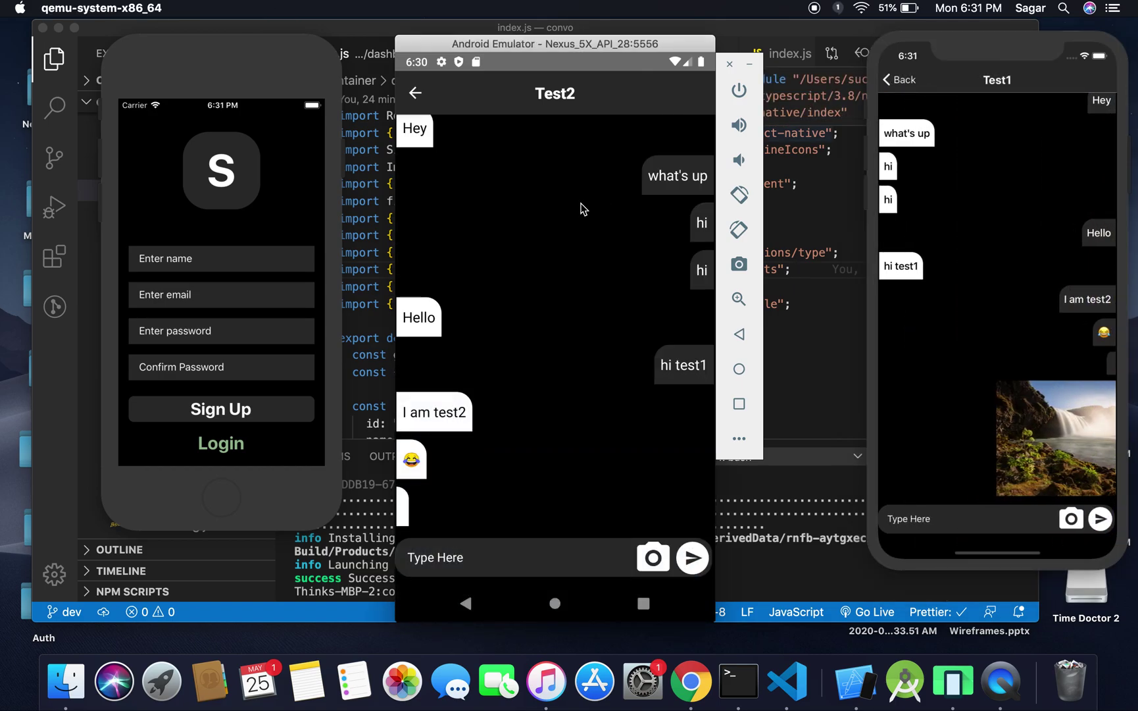
{"action": "scroll", "coordinate": [586, 429], "scroll_direction": "up", "scroll_amount": 5}
{"action": "scroll", "coordinate": [586, 429], "scroll_direction": "up", "scroll_amount": 3}
{"action": "scroll", "coordinate": [586, 429], "scroll_direction": "up", "scroll_amount": 4}
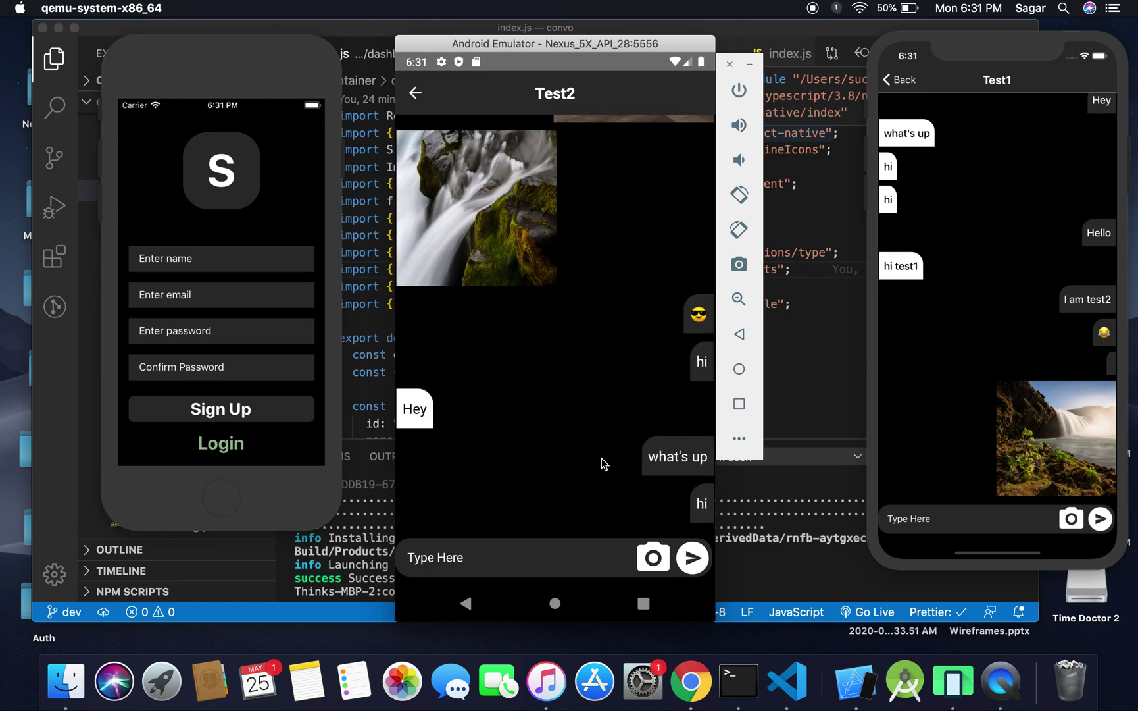
{"action": "scroll", "coordinate": [622, 457], "scroll_direction": "up", "scroll_amount": 5}
{"action": "scroll", "coordinate": [620, 458], "scroll_direction": "down", "scroll_amount": 3}
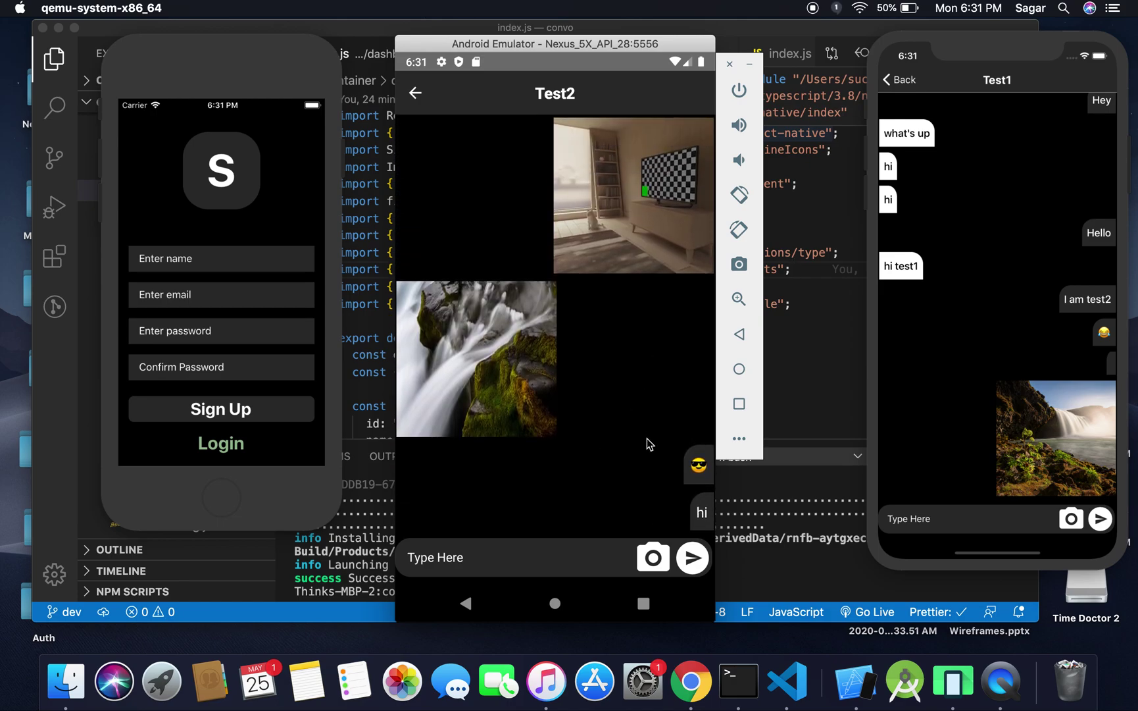
{"action": "scroll", "coordinate": [569, 444], "scroll_direction": "up", "scroll_amount": 3}
{"action": "scroll", "coordinate": [512, 437], "scroll_direction": "down", "scroll_amount": 3}
{"action": "left_click", "coordinate": [502, 306]}
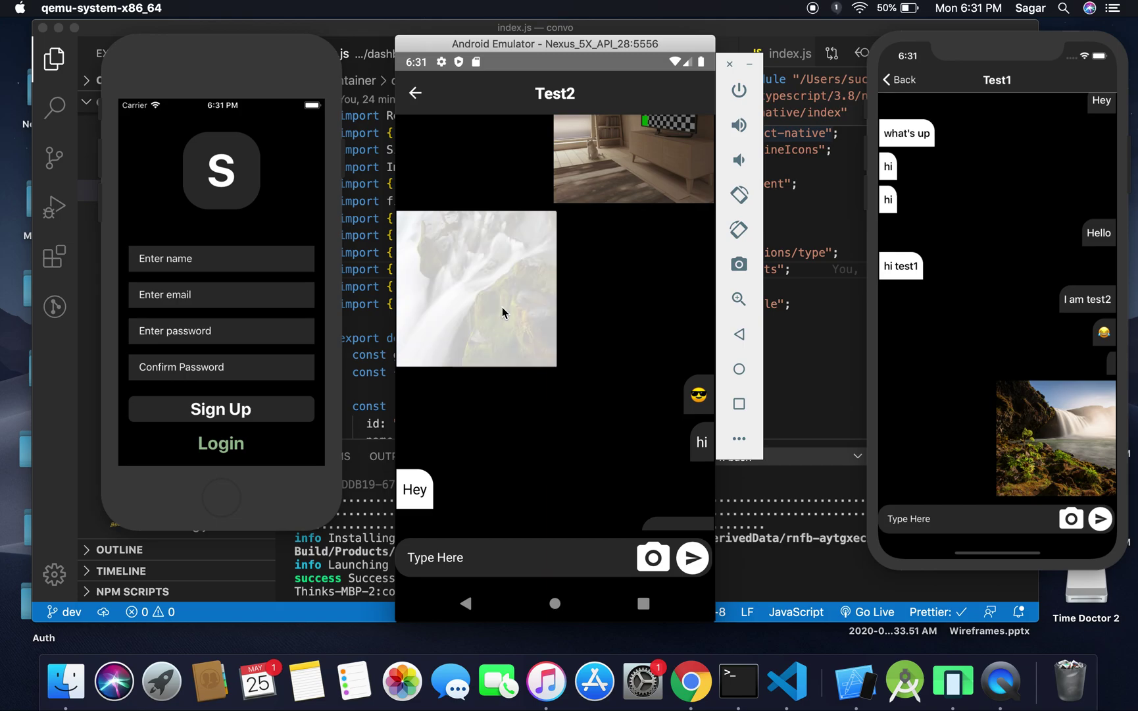
{"action": "left_click", "coordinate": [415, 92]}
{"action": "scroll", "coordinate": [529, 388], "scroll_direction": "down", "scroll_amount": 5}
{"action": "scroll", "coordinate": [529, 388], "scroll_direction": "down", "scroll_amount": 5}
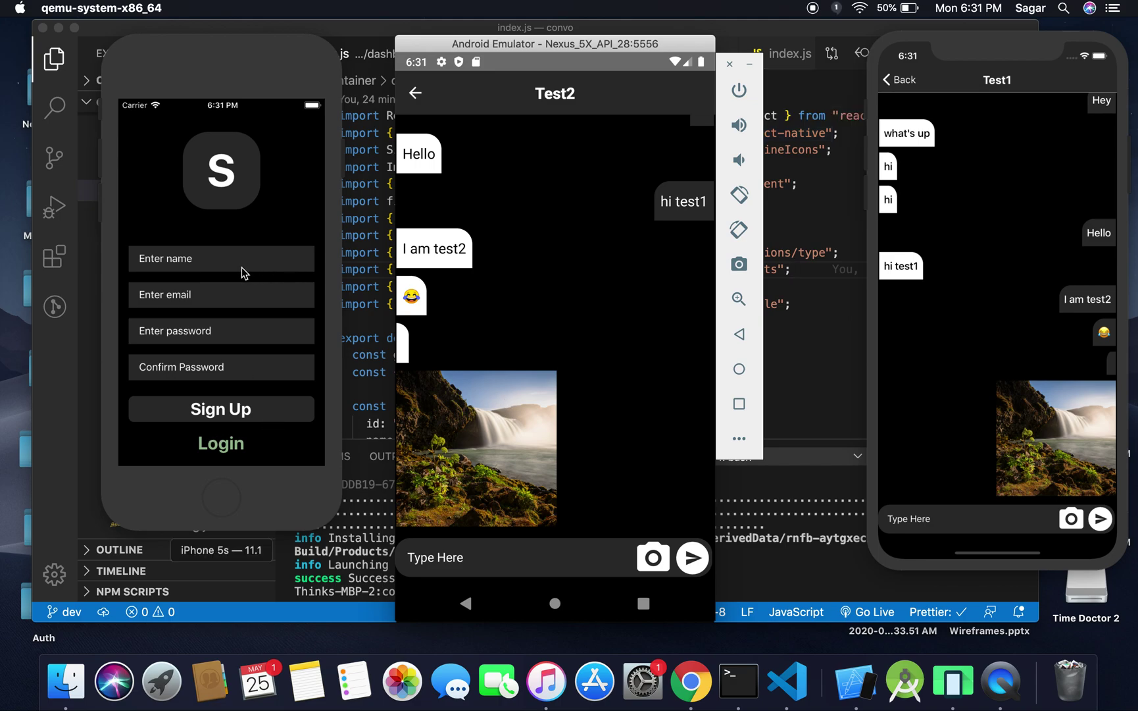
Return Android to its dashboard and submit the Test10 sign-up form on the iPhone 5s.
{"action": "left_click", "coordinate": [415, 92]}
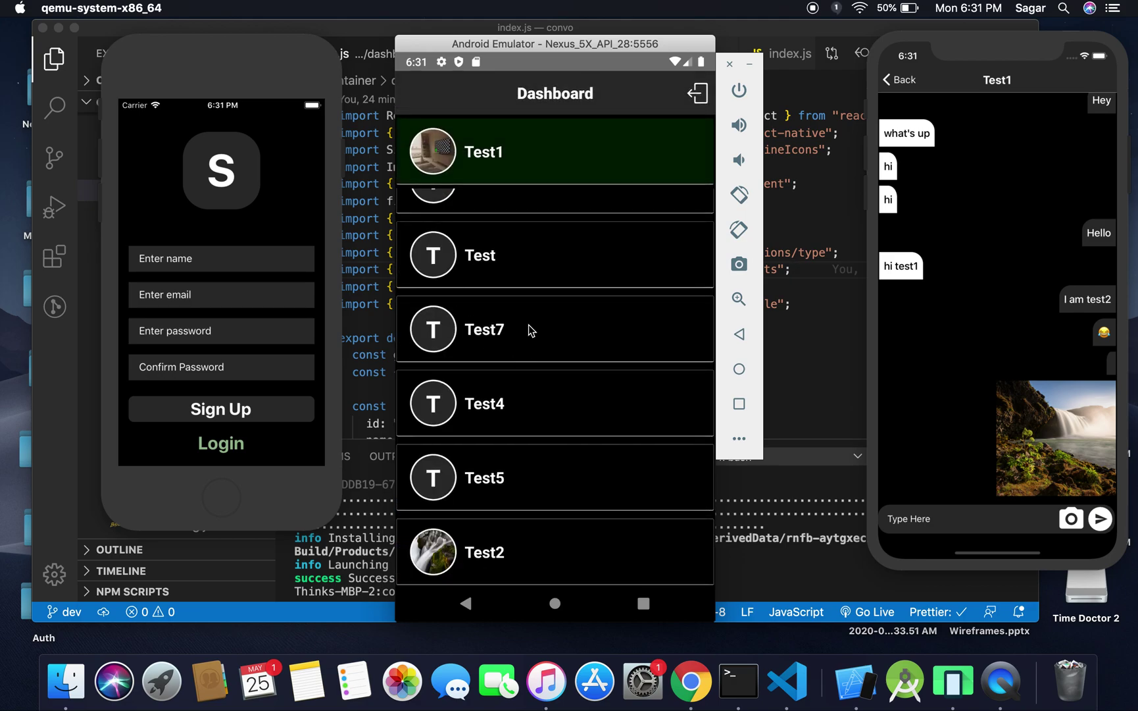
{"action": "left_click_drag", "start_coordinate": [528, 330], "coordinate": [537, 479]}
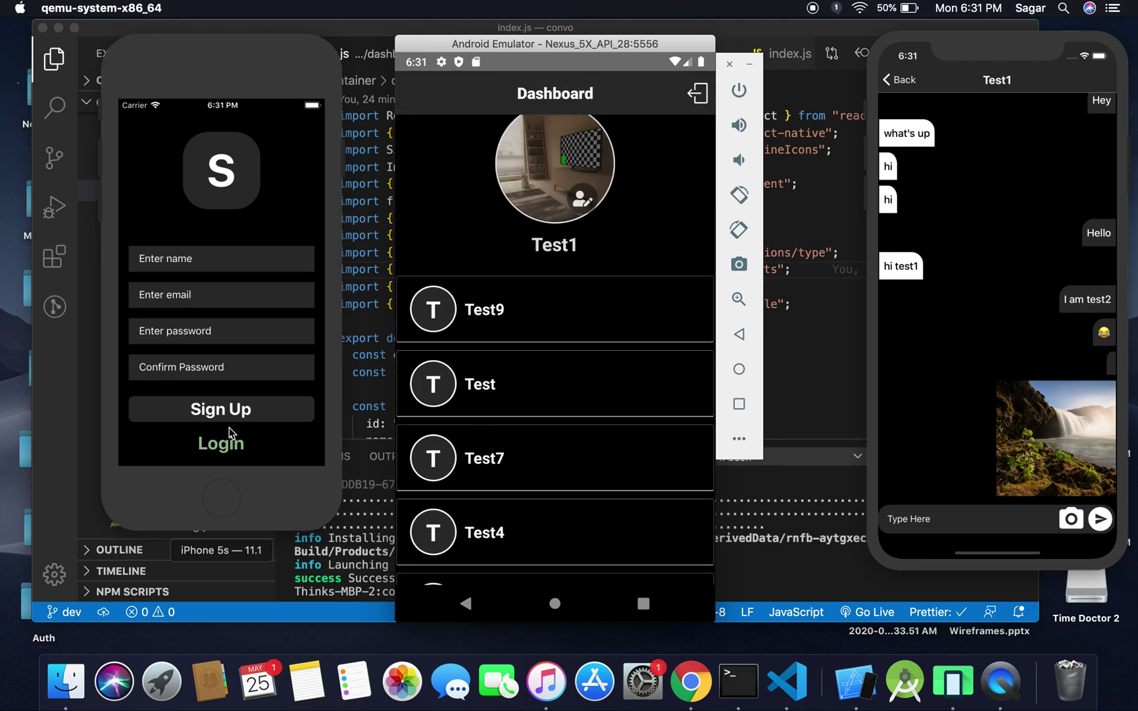
{"action": "left_click", "coordinate": [208, 259]}
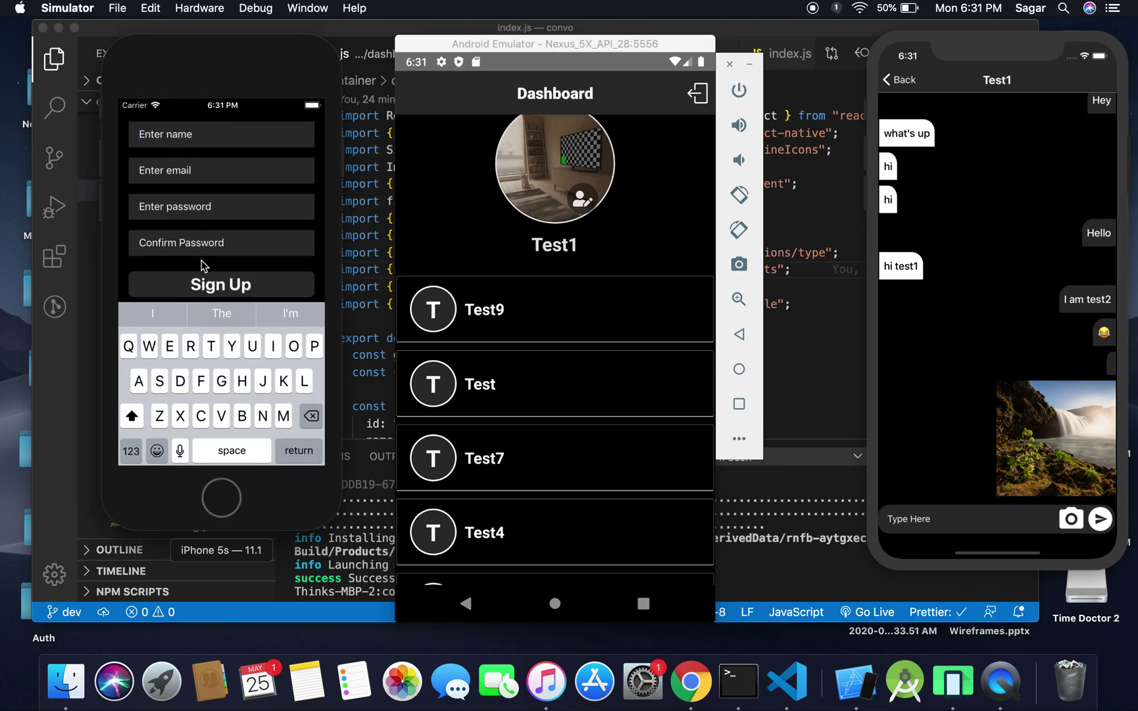
{"action": "type", "text": "Test10"}
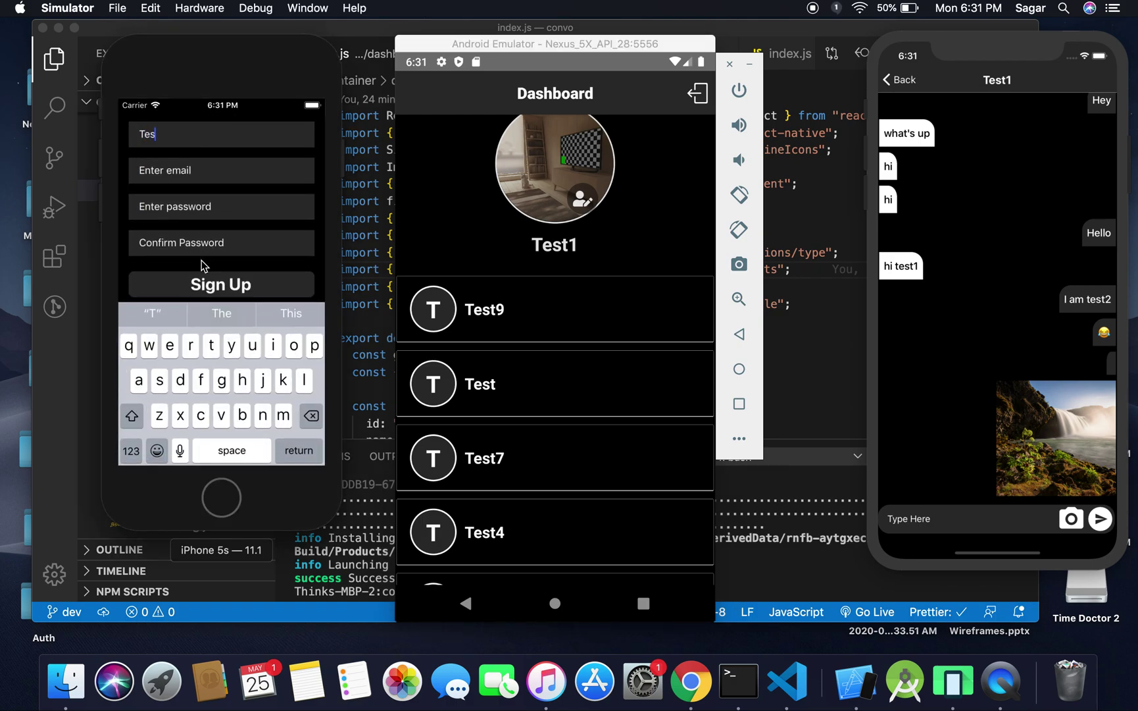
{"action": "left_click", "coordinate": [213, 170]}
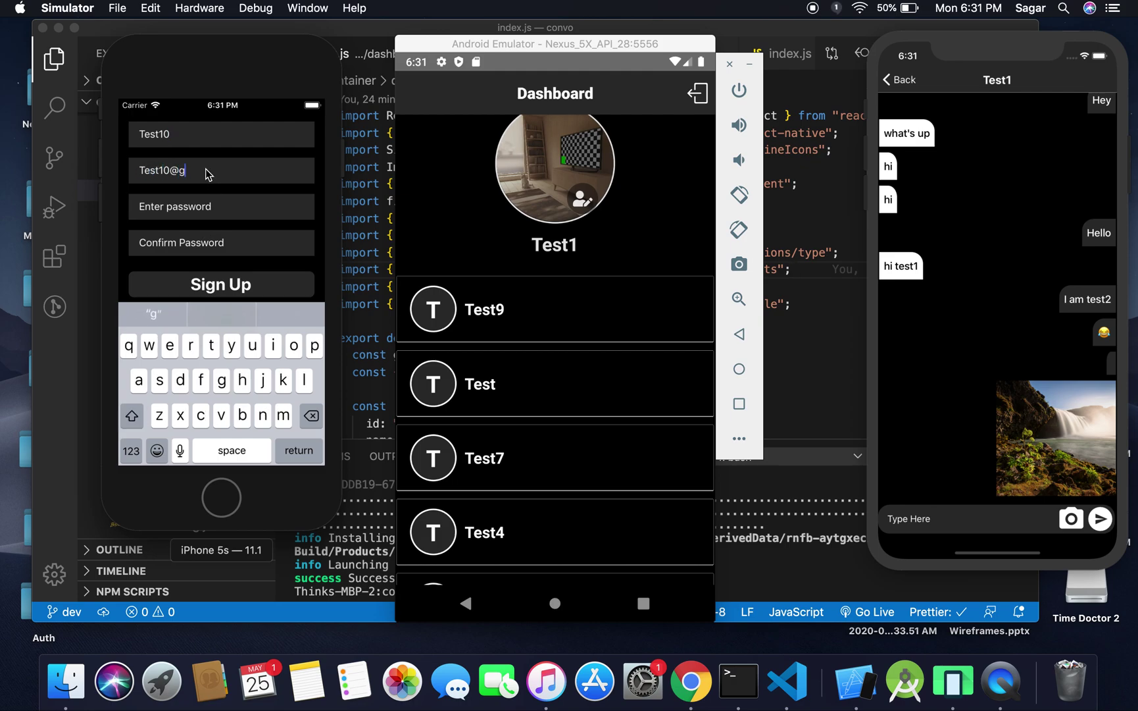
{"action": "left_click", "coordinate": [190, 205]}
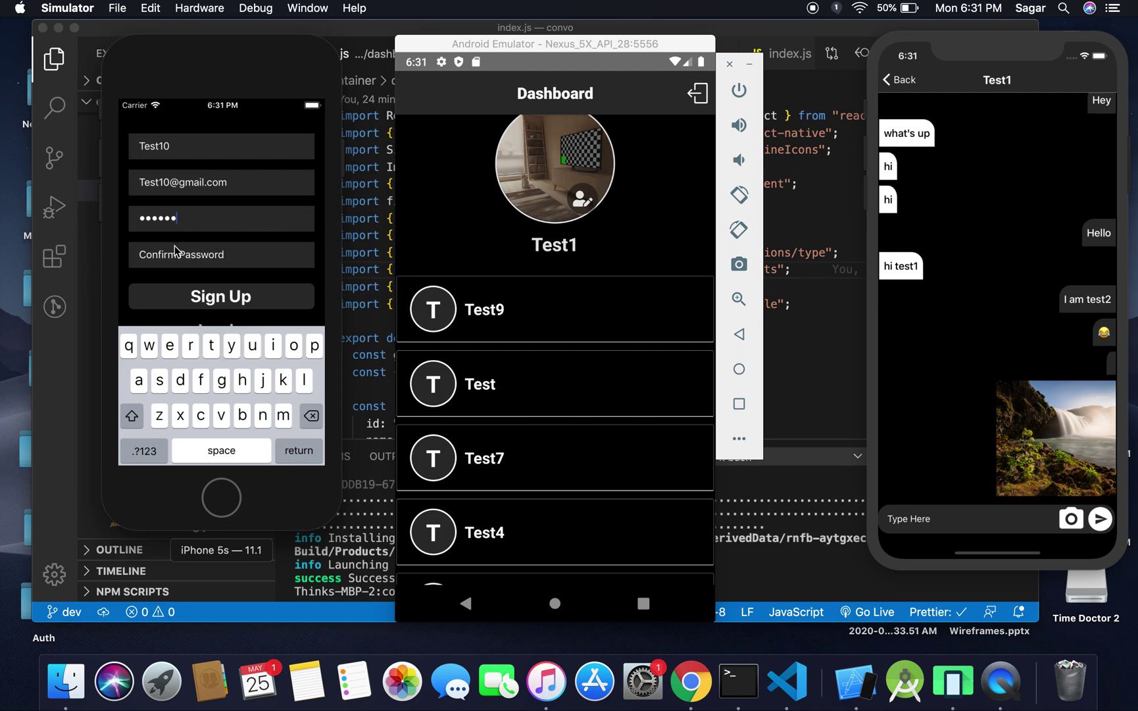
{"action": "left_click", "coordinate": [165, 301]}
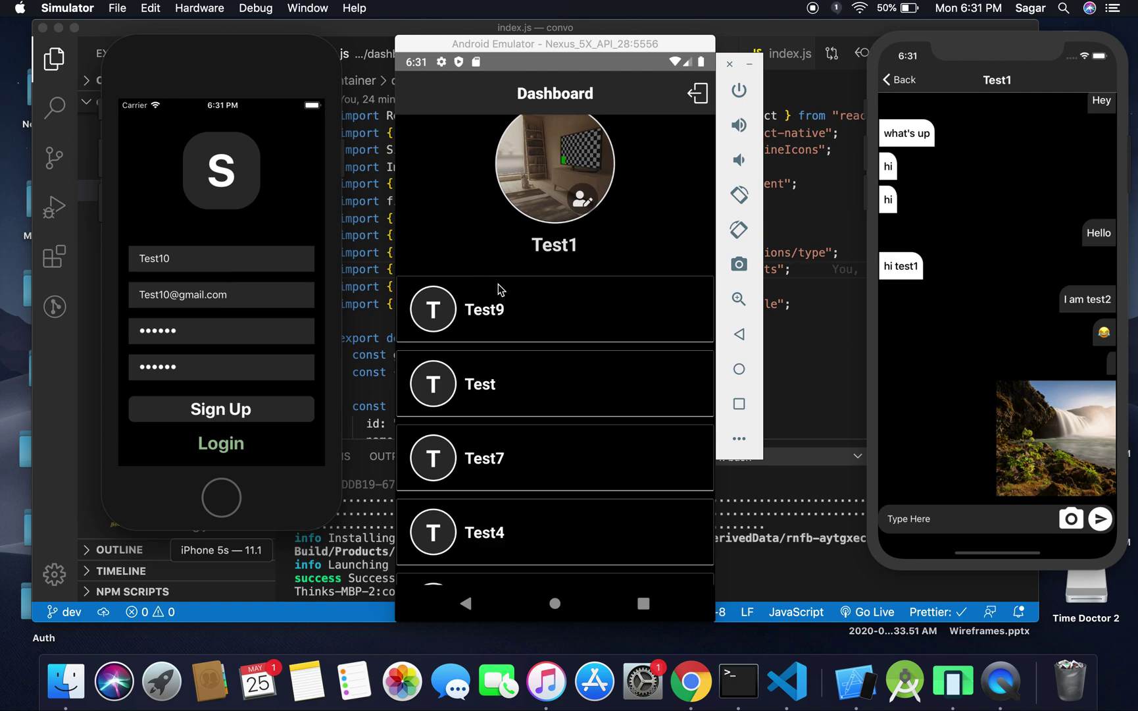
{"action": "left_click", "coordinate": [222, 409]}
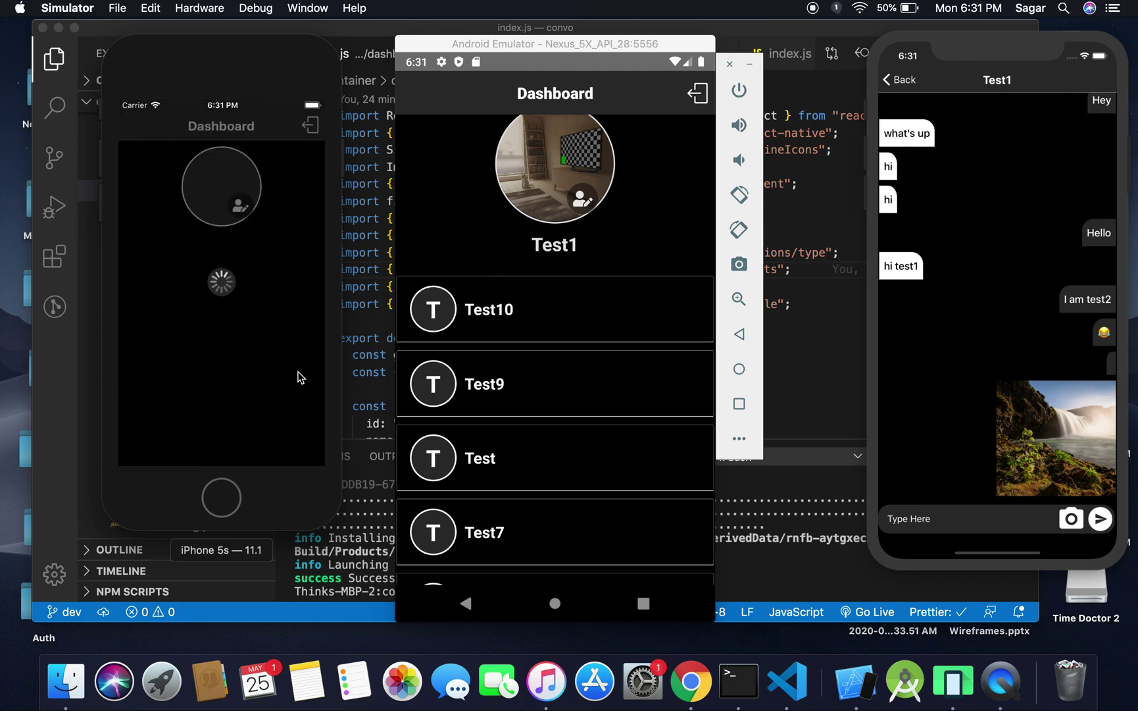
Set Test10's avatar to the Moments waterfall photo and return iPhone 11 to Test2's dashboard.
{"action": "left_click", "coordinate": [586, 475]}
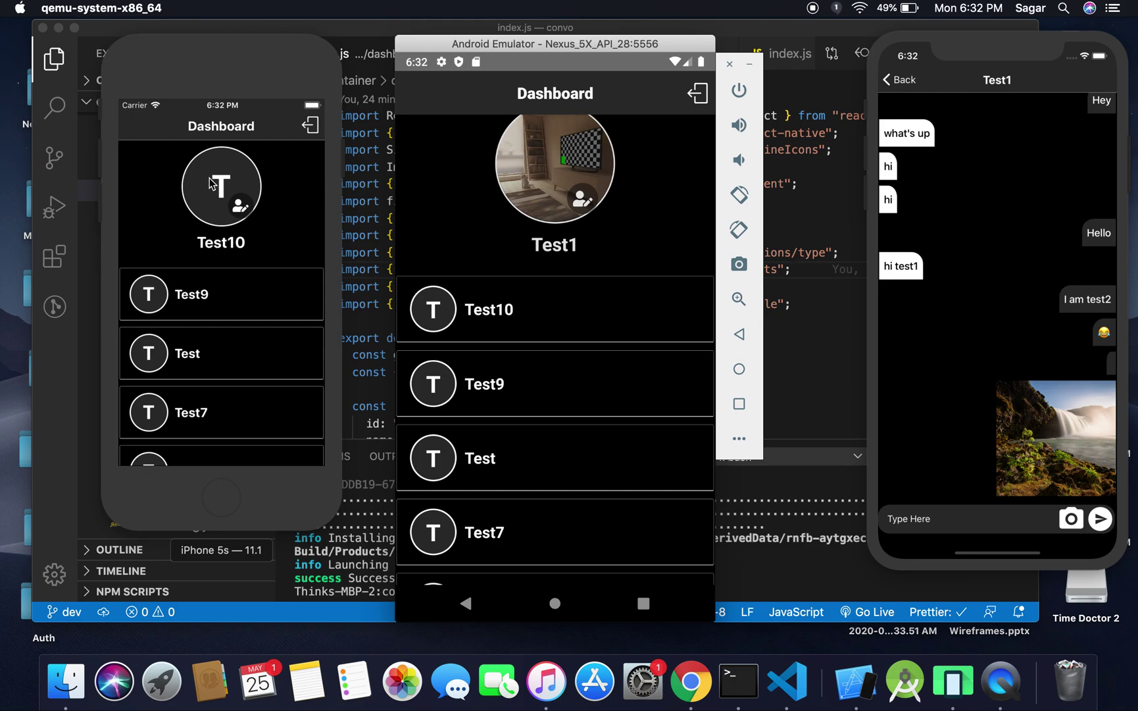
{"action": "left_click", "coordinate": [240, 206]}
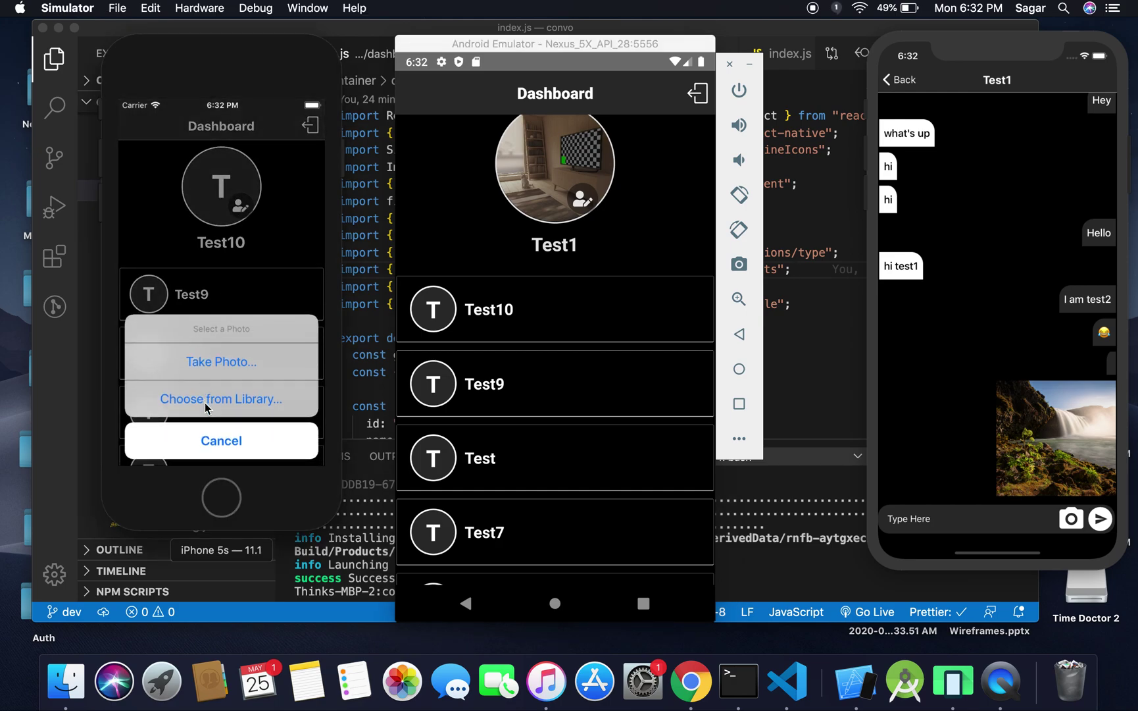
{"action": "left_click", "coordinate": [206, 399]}
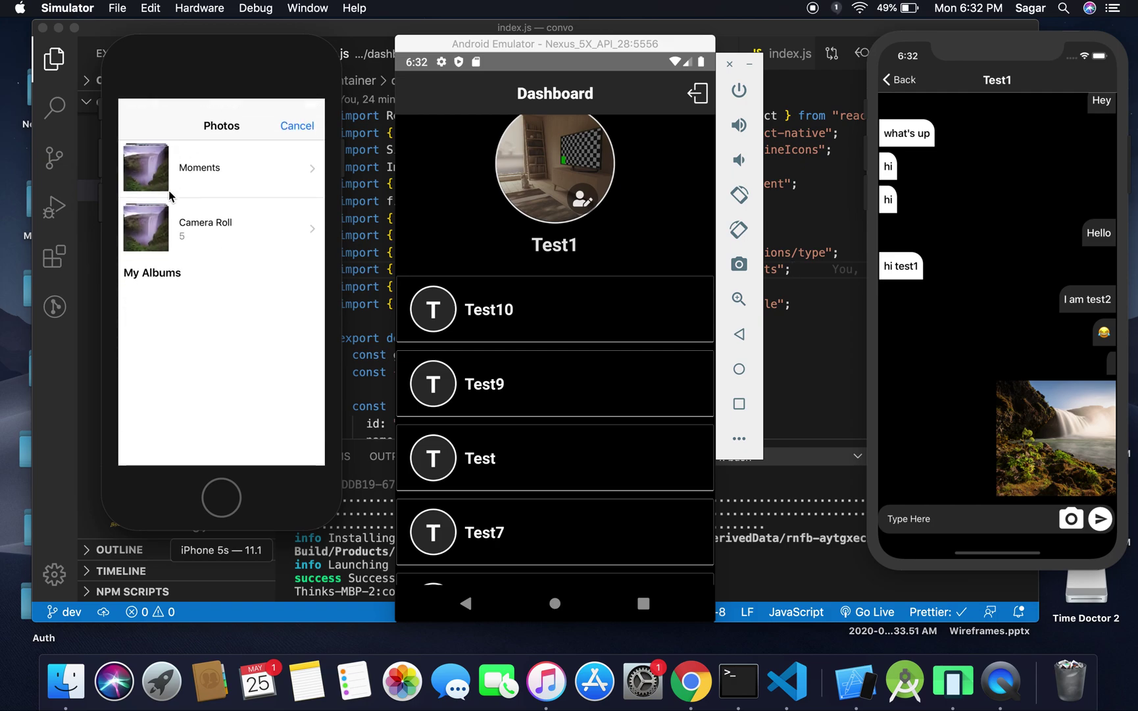
{"action": "left_click", "coordinate": [169, 168]}
{"action": "left_click", "coordinate": [149, 248]}
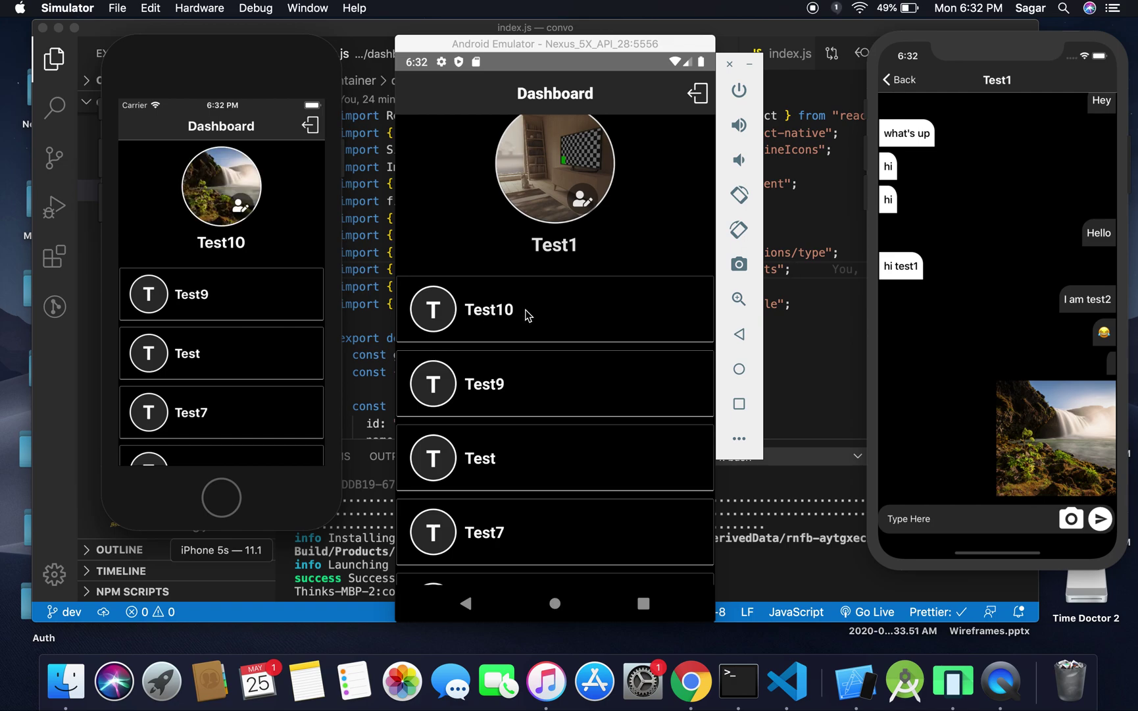
{"action": "left_click", "coordinate": [953, 101]}
{"action": "left_click", "coordinate": [907, 81]}
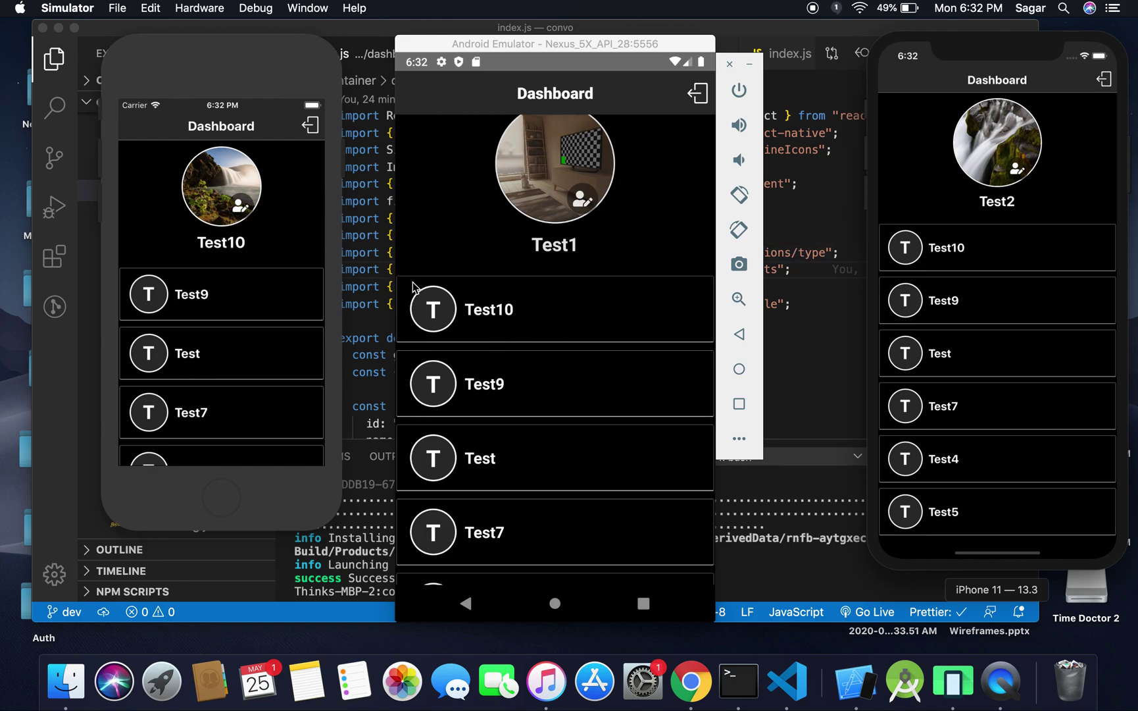
Open Test10's chat on Android and send 'Hi test1' to Test1 from the iPhone 5s.
{"action": "left_click", "coordinate": [450, 414]}
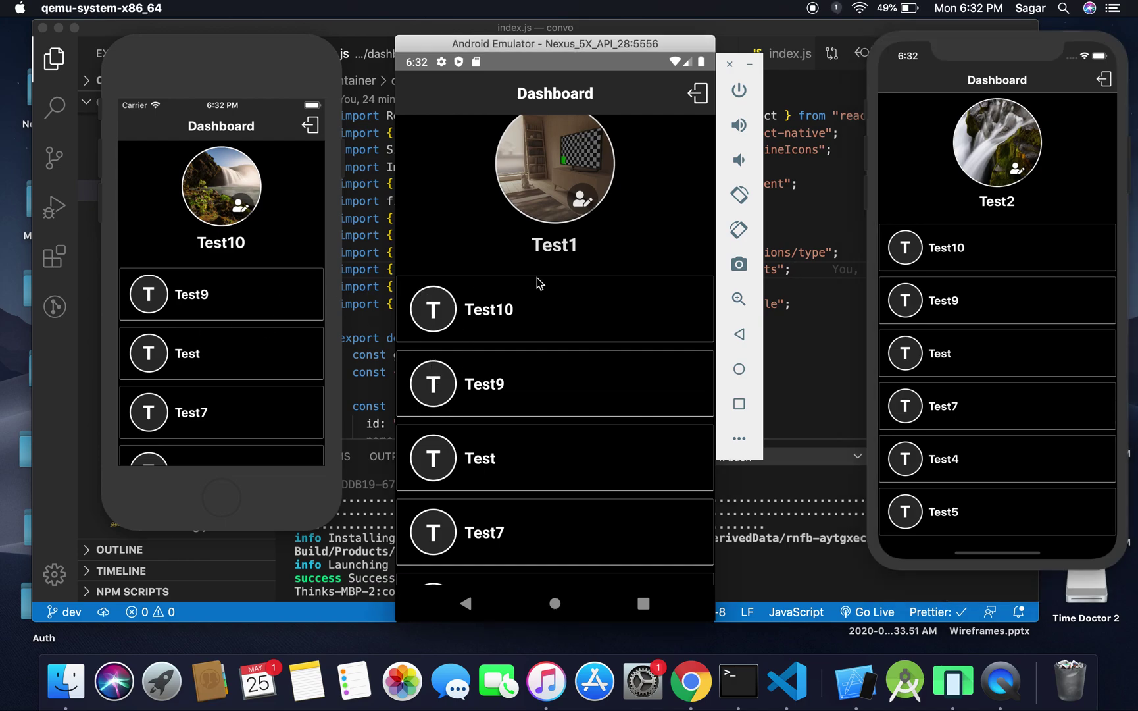
{"action": "left_click", "coordinate": [498, 316]}
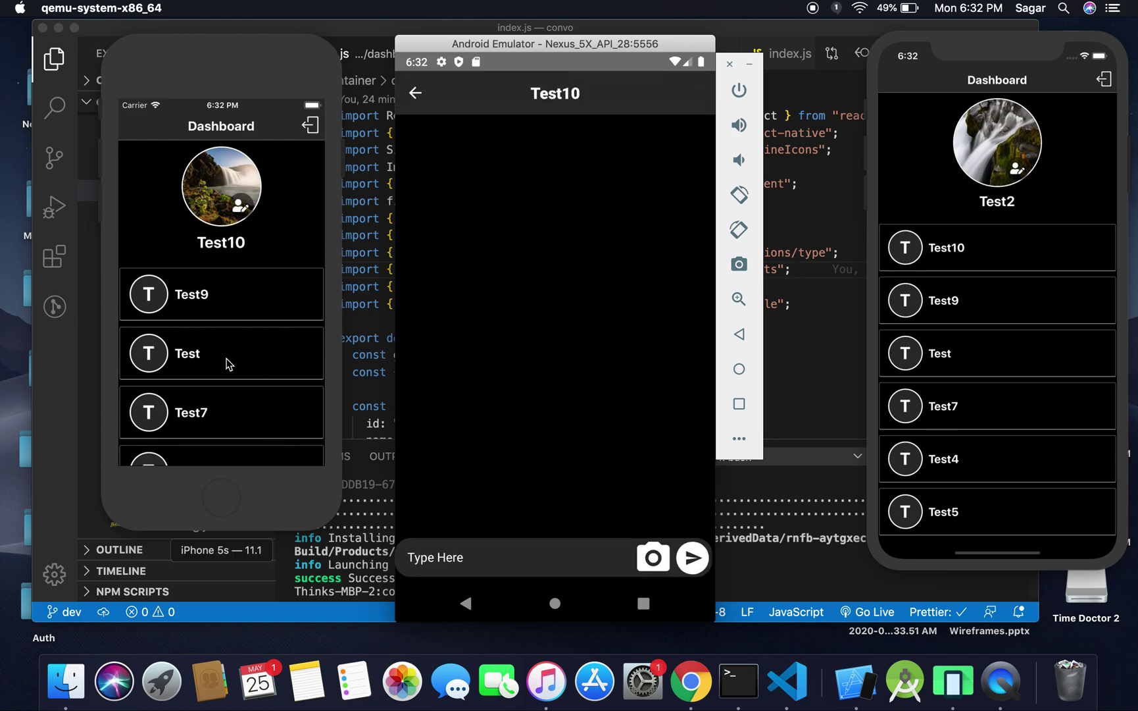
{"action": "scroll", "coordinate": [227, 360], "scroll_direction": "down", "scroll_amount": 5}
{"action": "scroll", "coordinate": [214, 338], "scroll_direction": "down", "scroll_amount": 5}
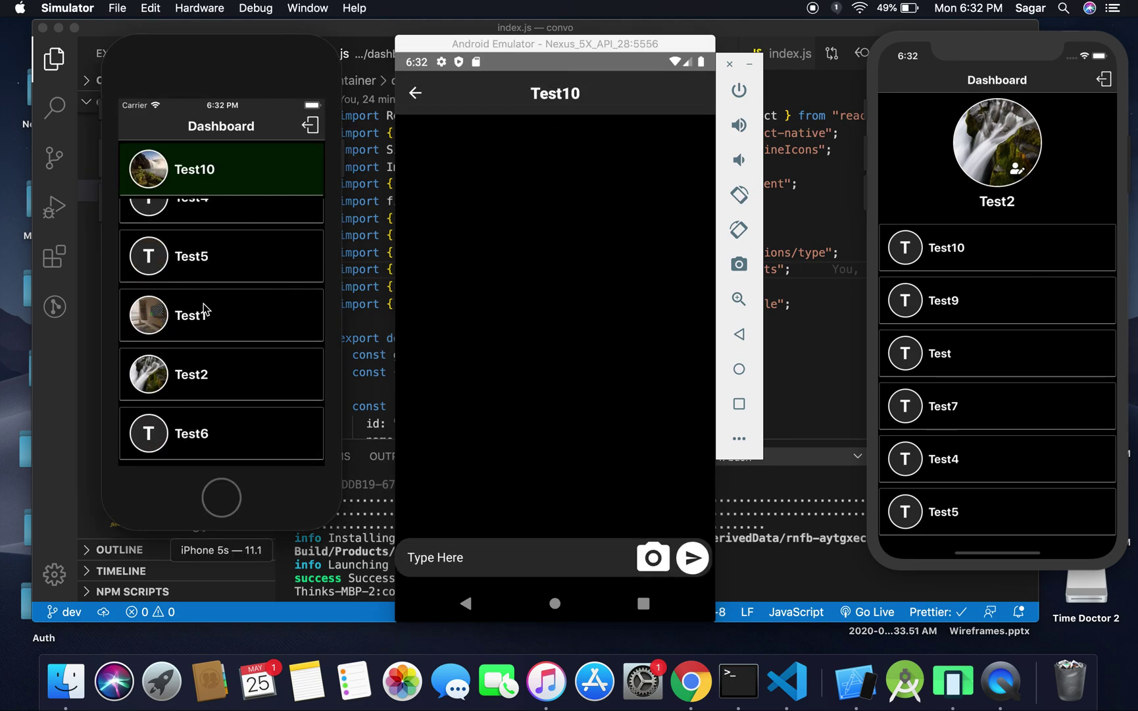
{"action": "scroll", "coordinate": [254, 275], "scroll_direction": "up", "scroll_amount": 5}
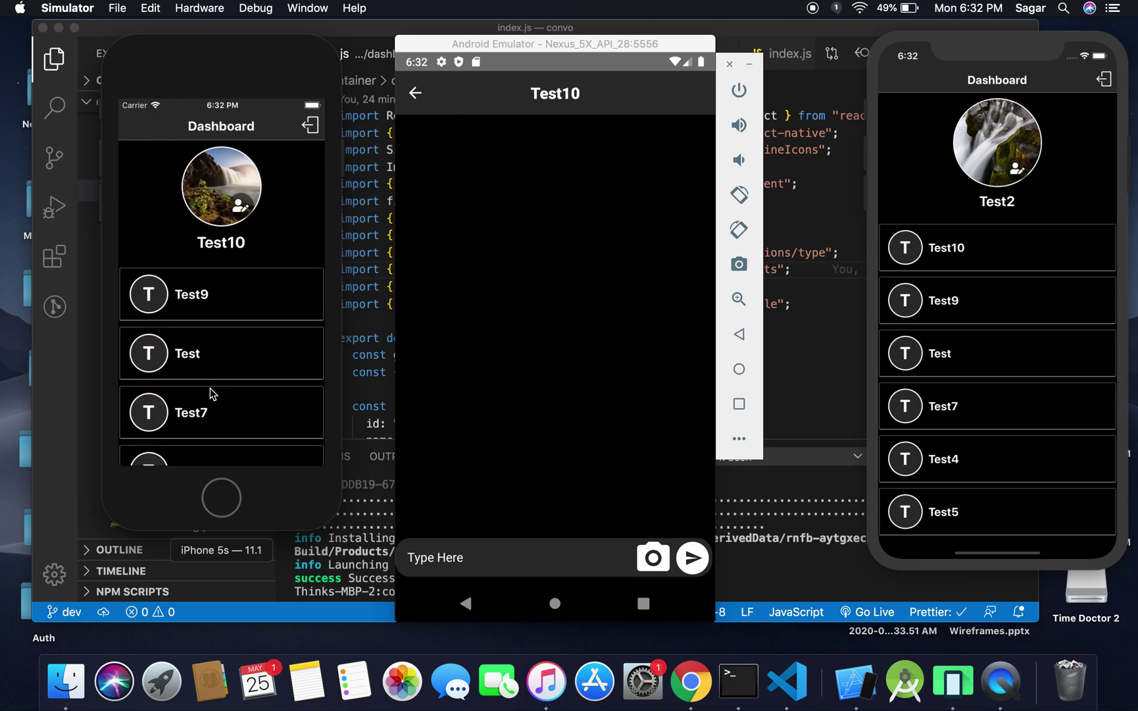
{"action": "scroll", "coordinate": [212, 391], "scroll_direction": "down", "scroll_amount": 5}
{"action": "scroll", "coordinate": [214, 311], "scroll_direction": "down", "scroll_amount": 5}
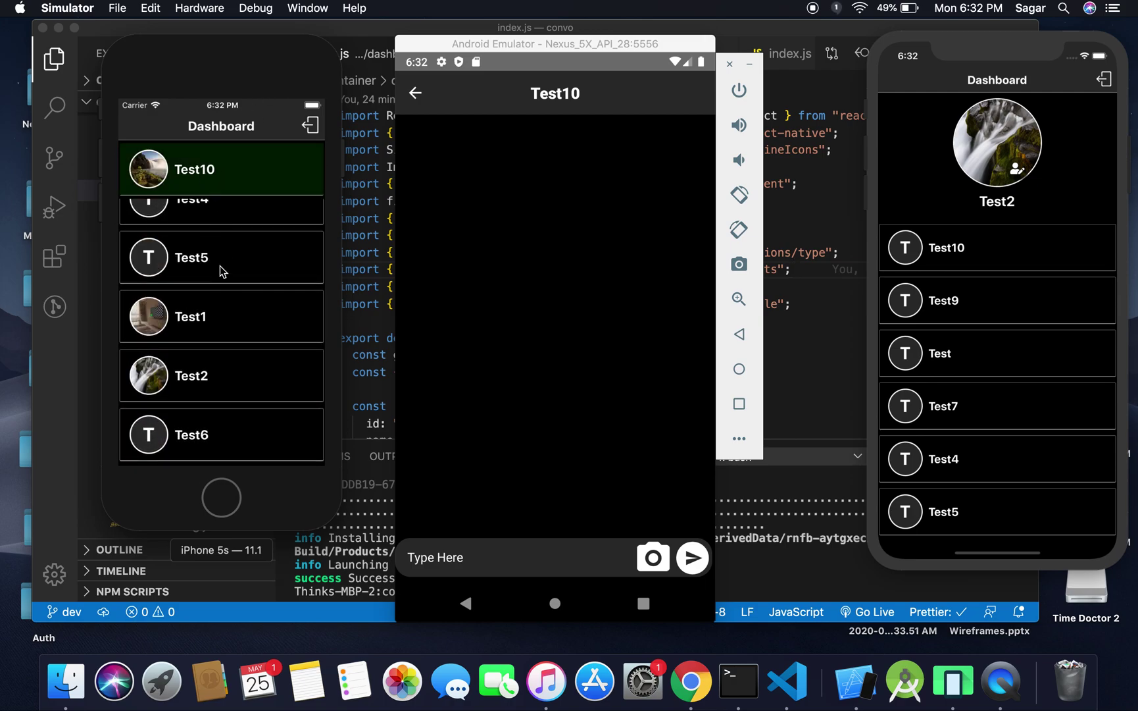
{"action": "left_click", "coordinate": [202, 322]}
{"action": "left_click", "coordinate": [178, 440]}
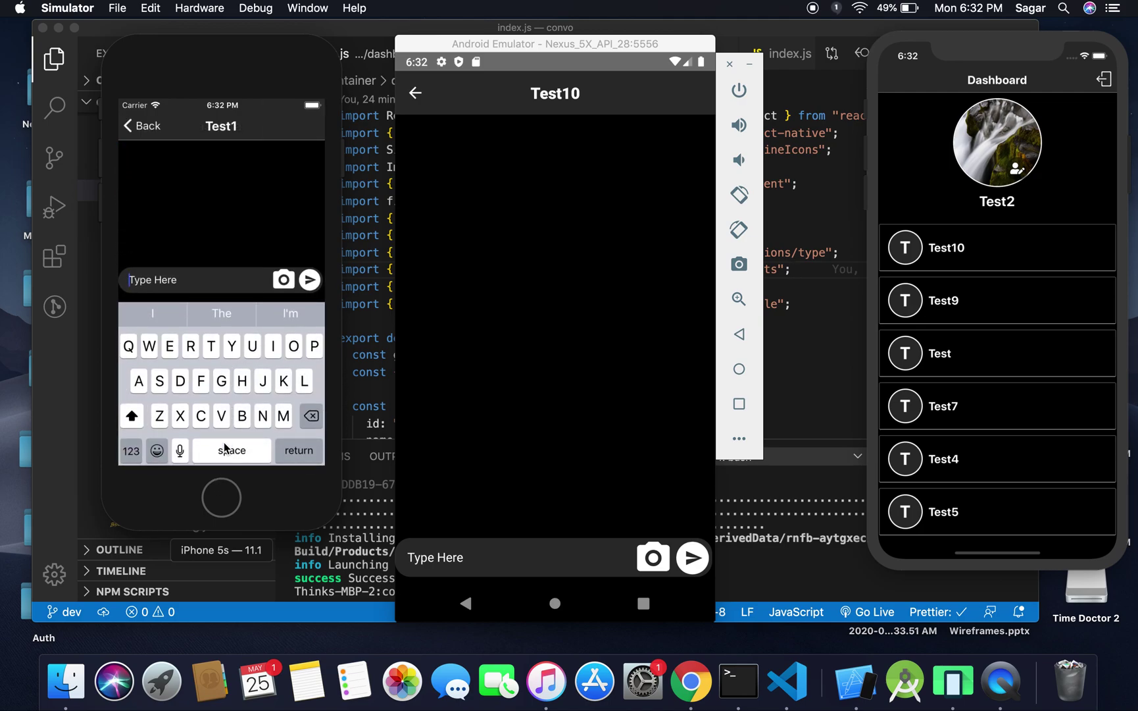
{"action": "type", "text": "Hi test1"}
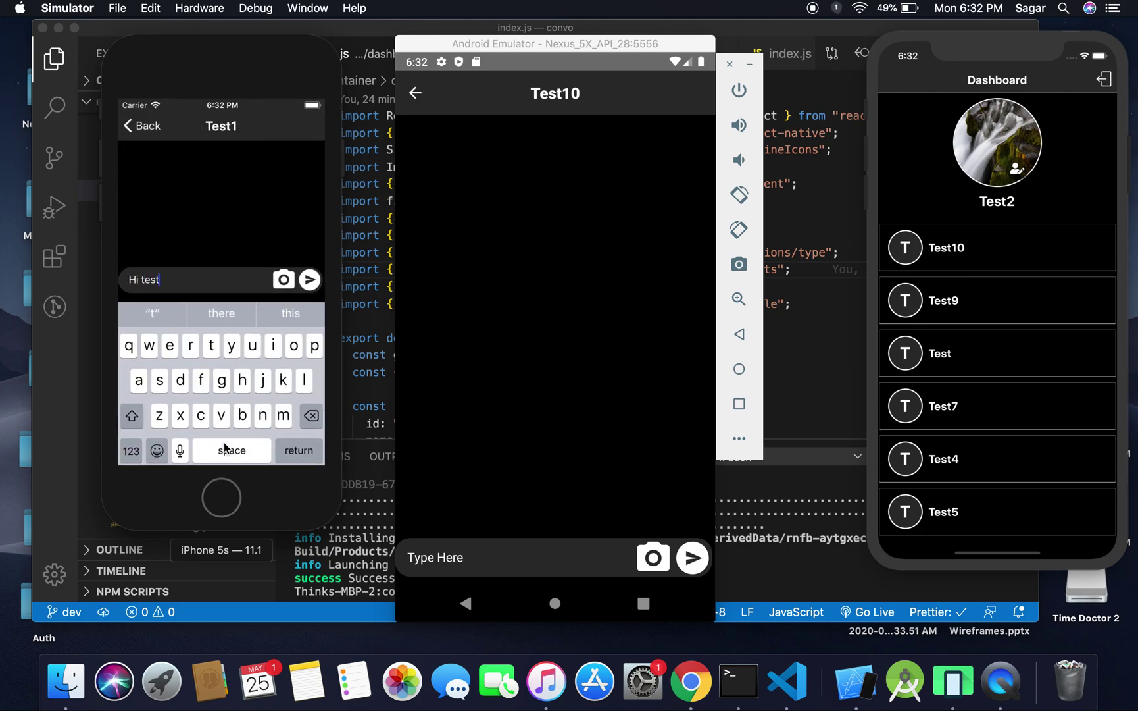
{"action": "left_click", "coordinate": [310, 280]}
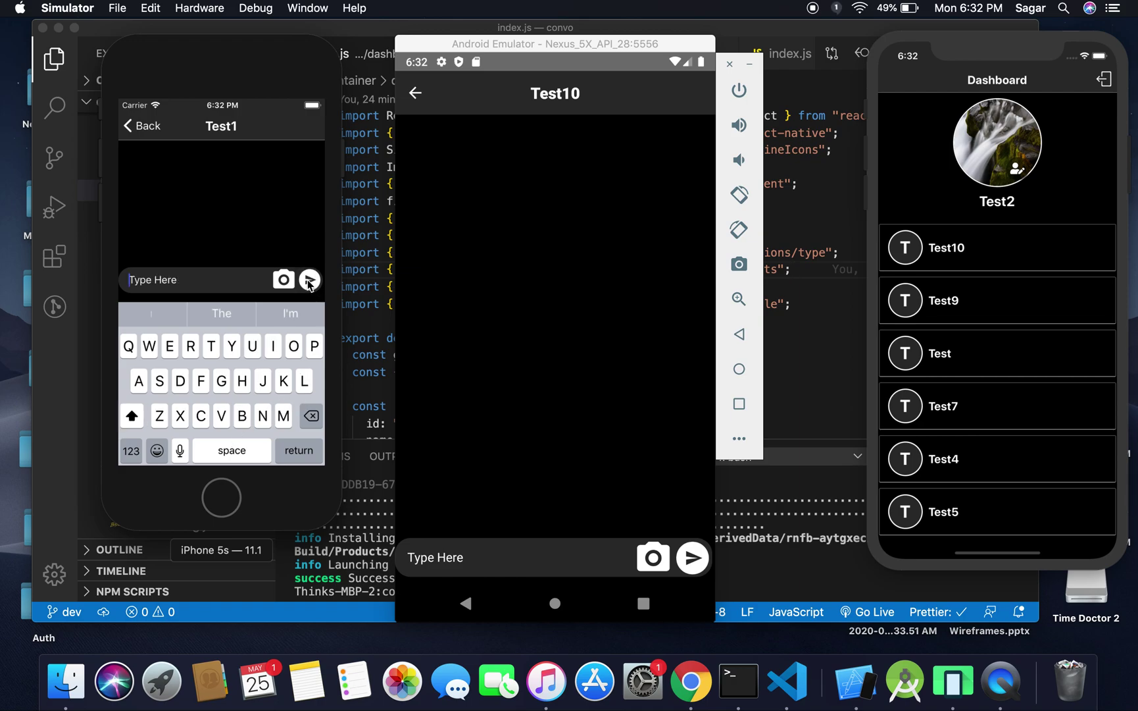
{"action": "left_click", "coordinate": [500, 561]}
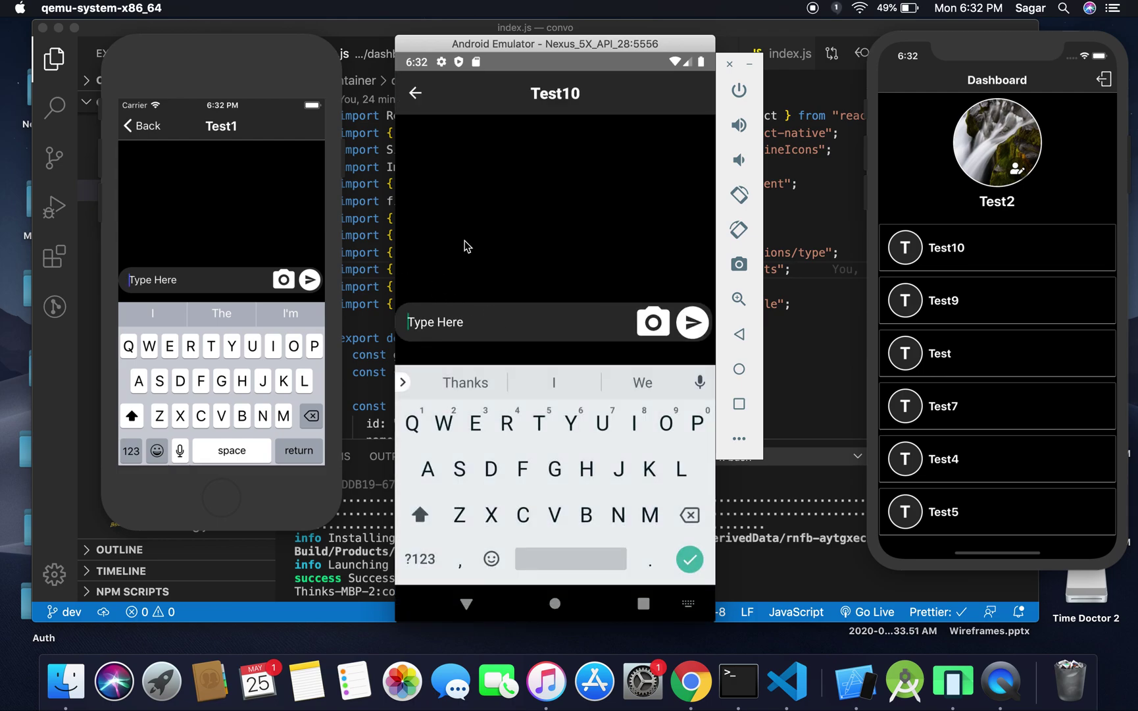
Start a new message on the iPhone 5s, then discard the half-written text.
{"action": "left_click", "coordinate": [329, 228]}
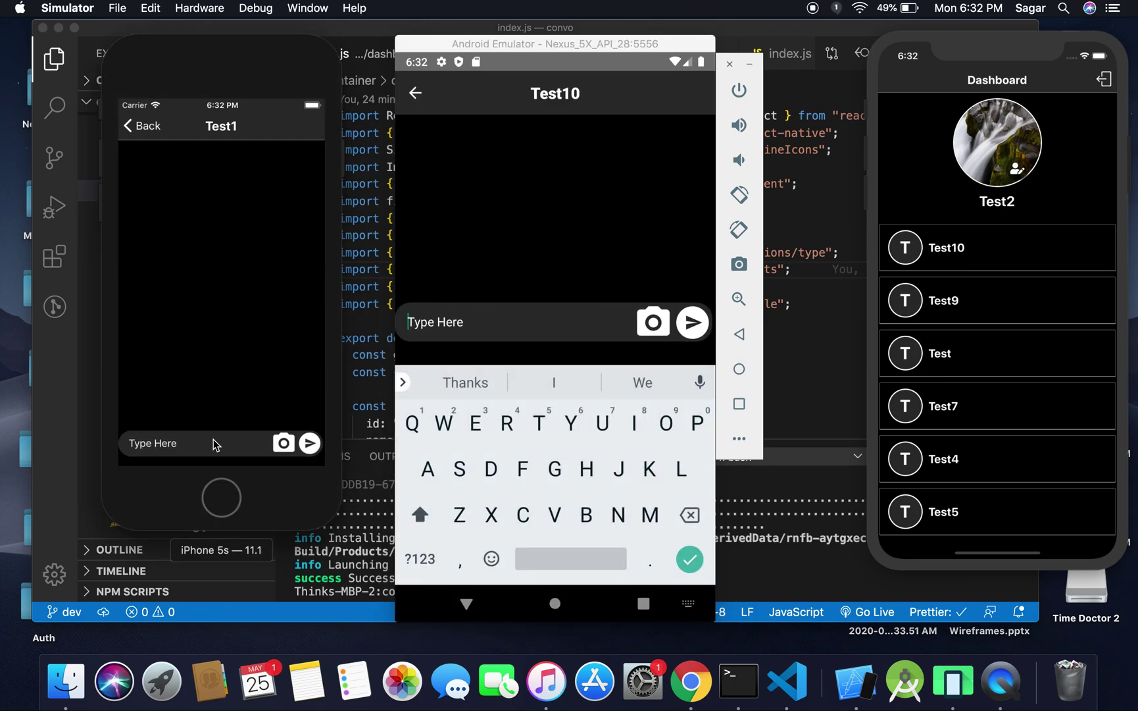
{"action": "left_click", "coordinate": [214, 442]}
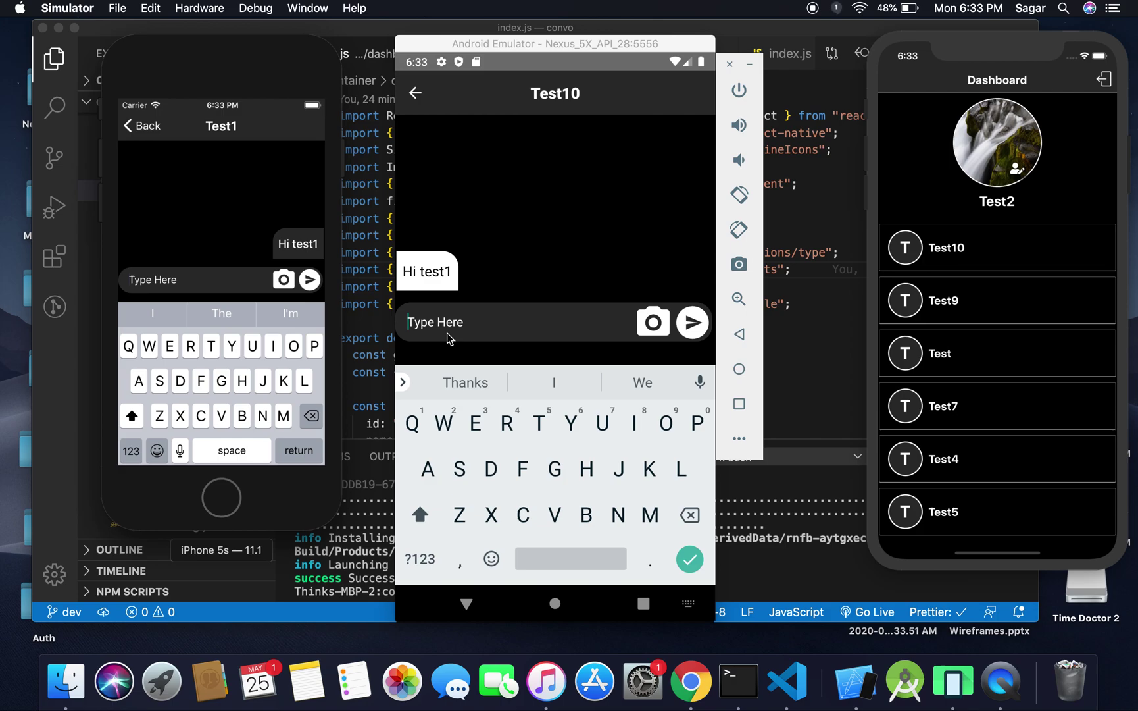
{"action": "type", "text": "Hi te"}
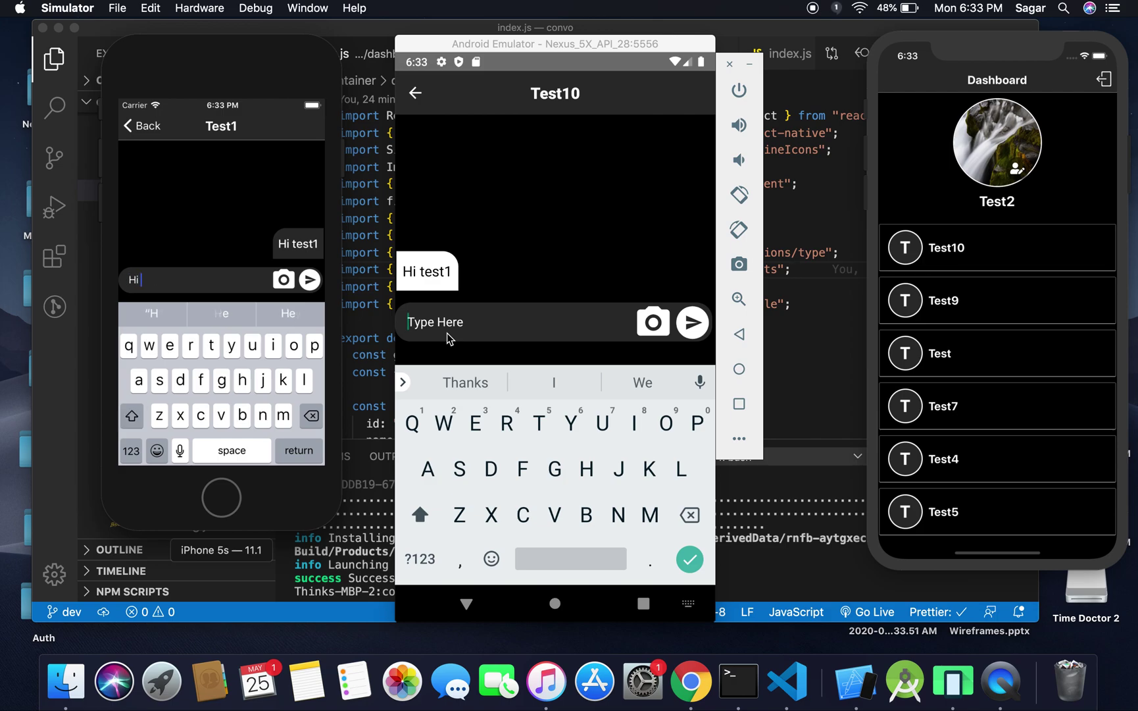
{"action": "key", "text": "BackSpace"}
{"action": "key", "text": "BackSpace"}
{"action": "key", "text": "BackSpace"}
Reply 'hi test10' from Android and hide the keyboards on both devices.
{"action": "left_click", "coordinate": [449, 329]}
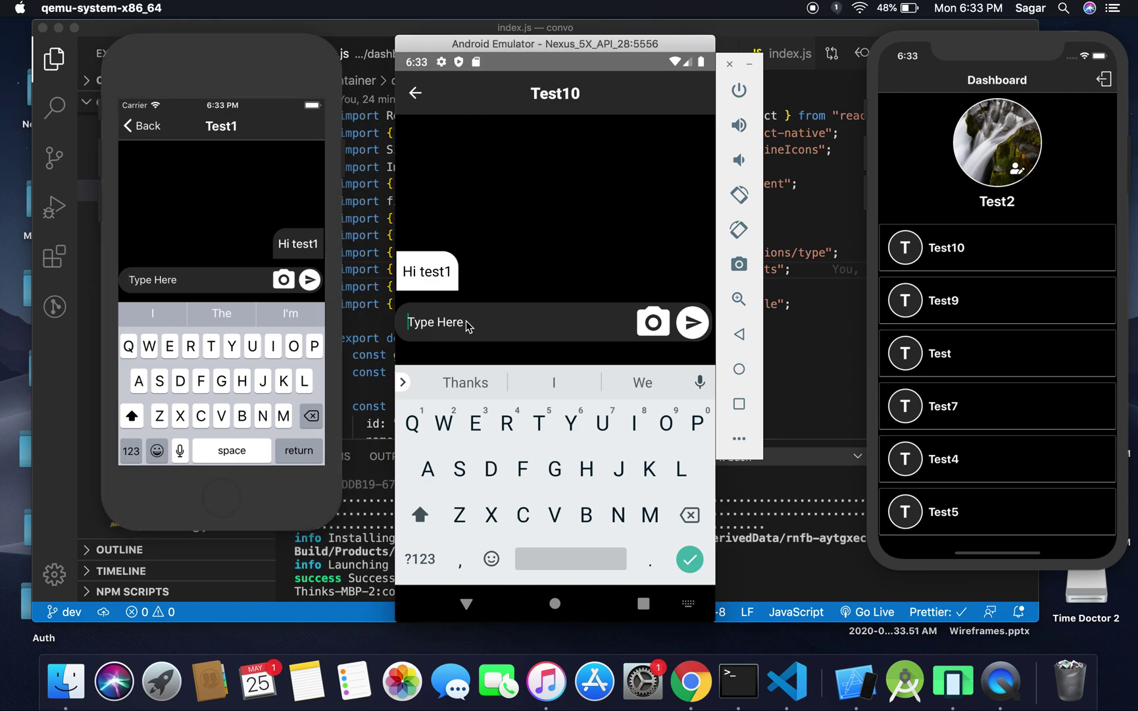
{"action": "type", "text": "hi test10"}
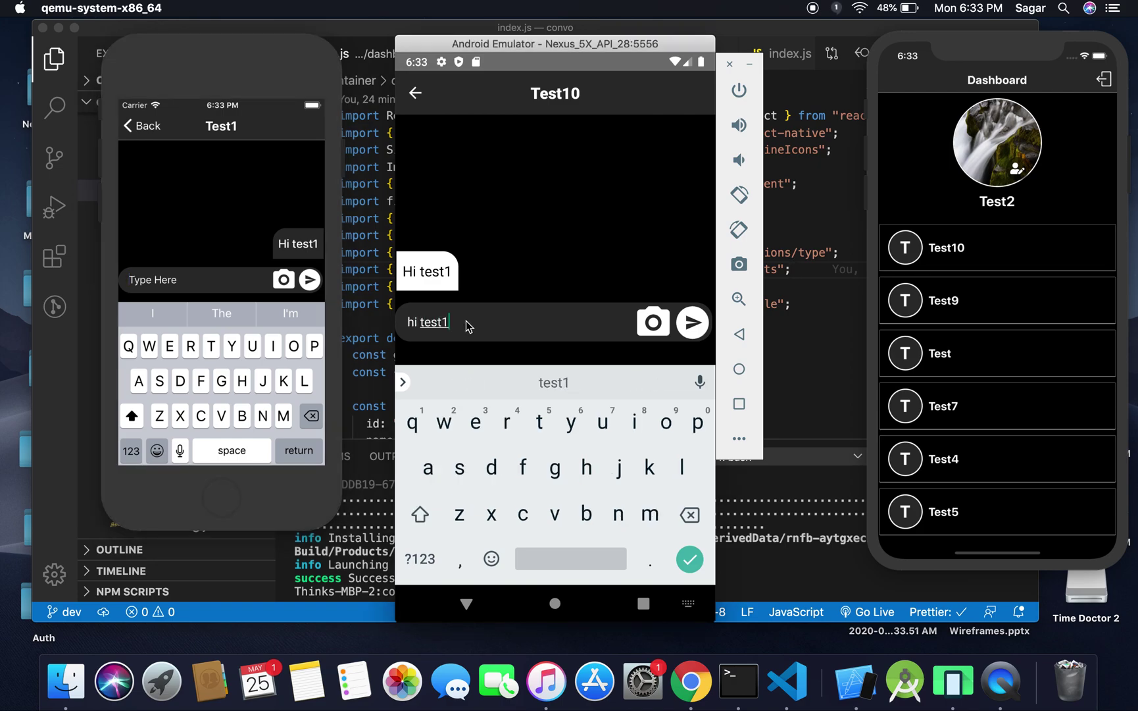
{"action": "left_click", "coordinate": [691, 322]}
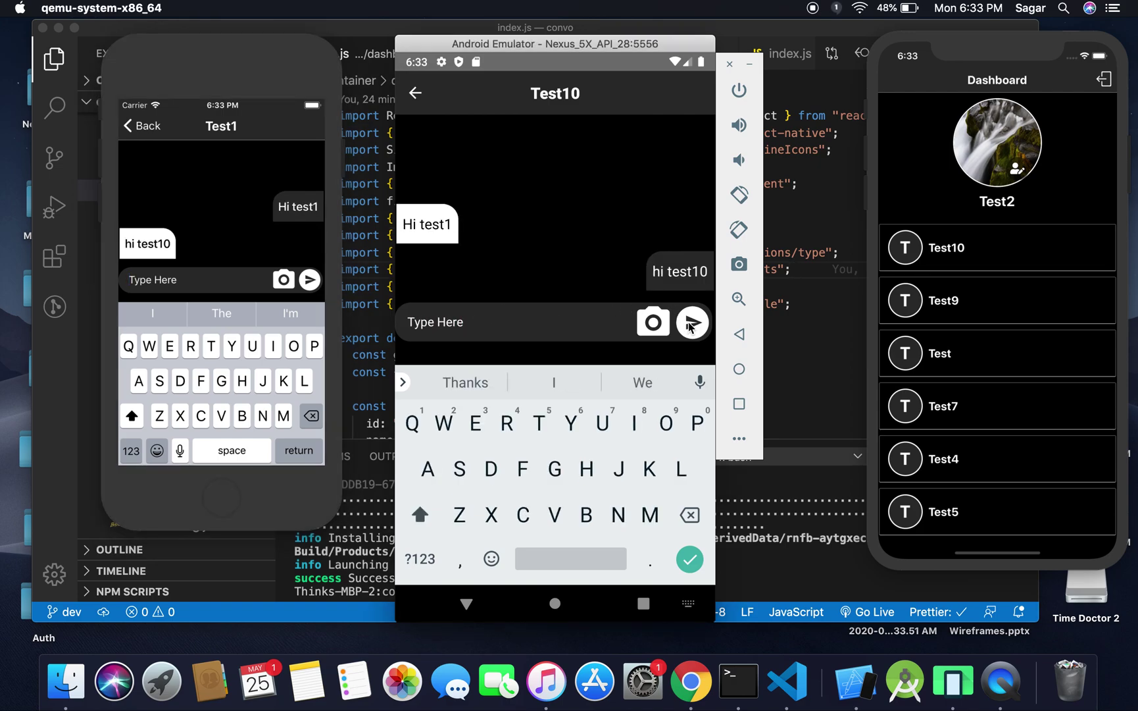
{"action": "left_click", "coordinate": [586, 240]}
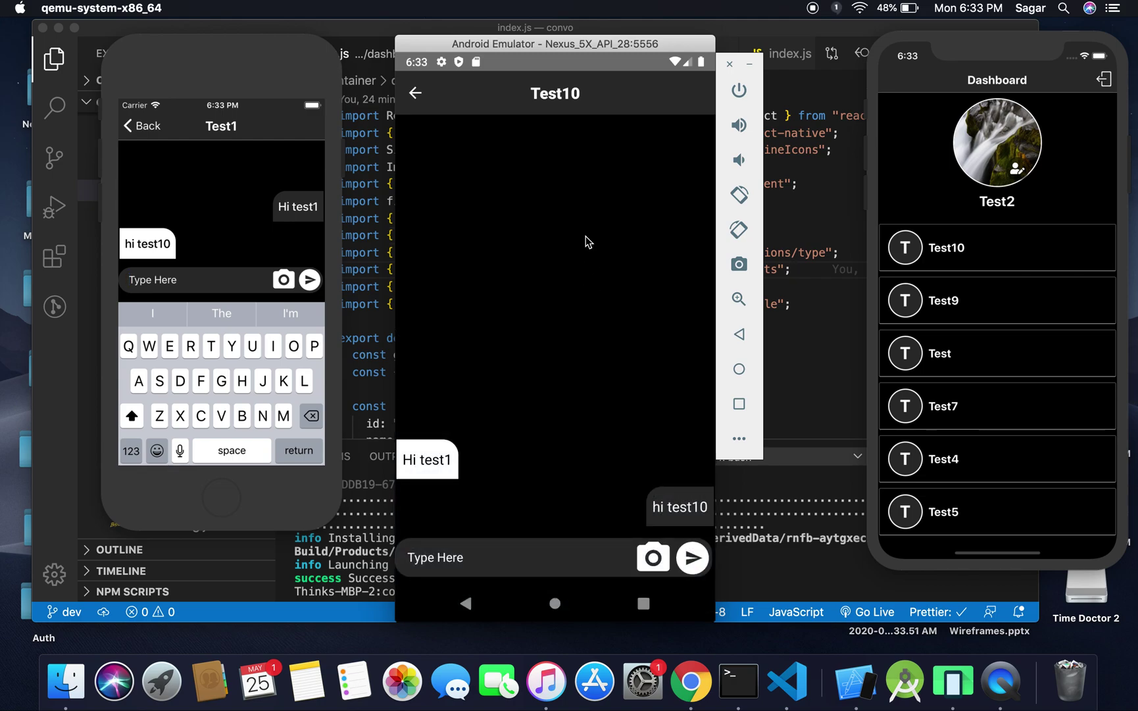
{"action": "left_click", "coordinate": [271, 220]}
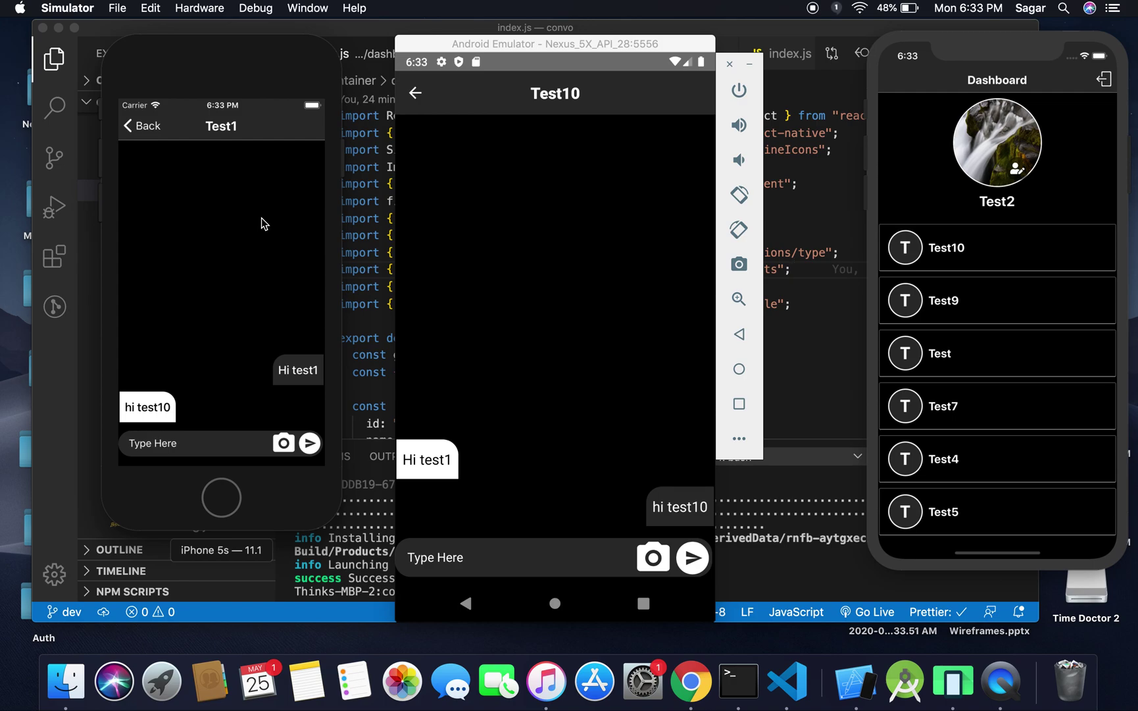
Close the Test1 chat on the iPhone 5s and the Test10 chat on Android.
{"action": "left_click", "coordinate": [140, 125]}
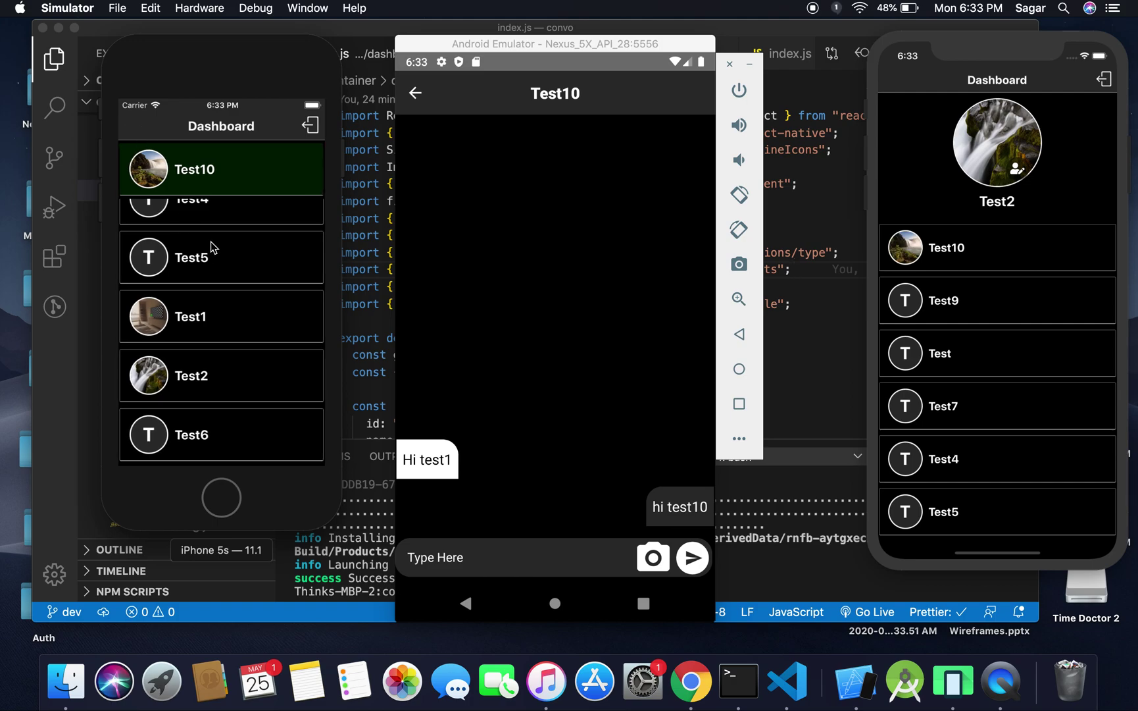
{"action": "left_click", "coordinate": [417, 94]}
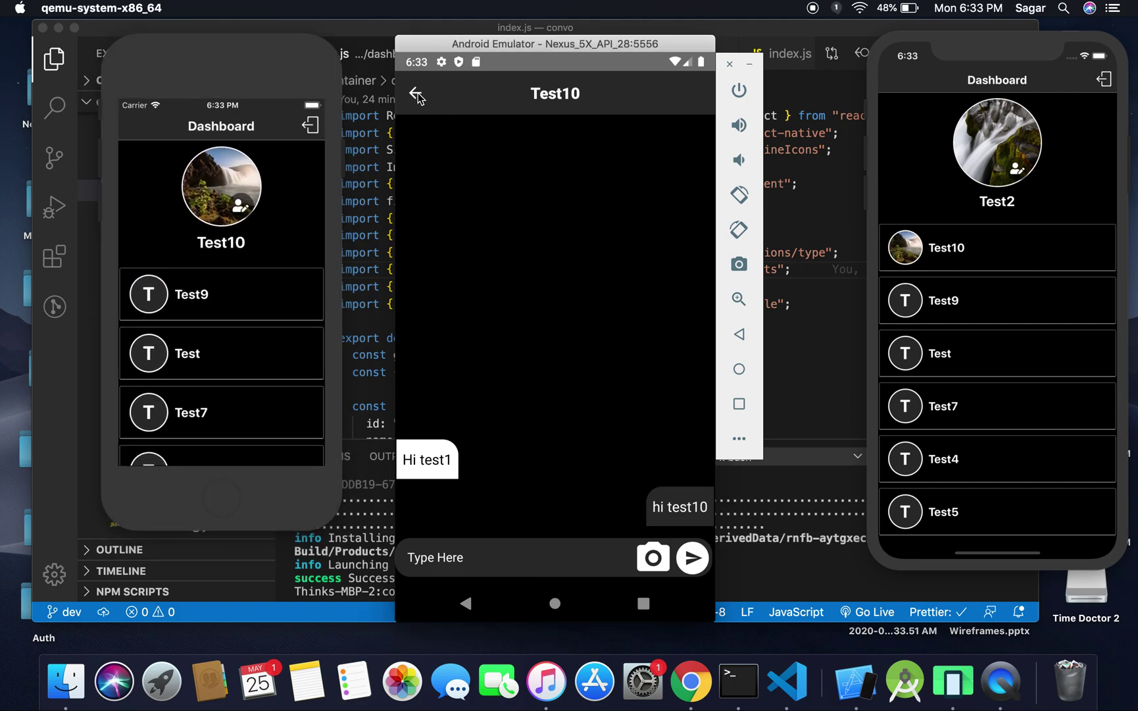
{"action": "left_click", "coordinate": [418, 94]}
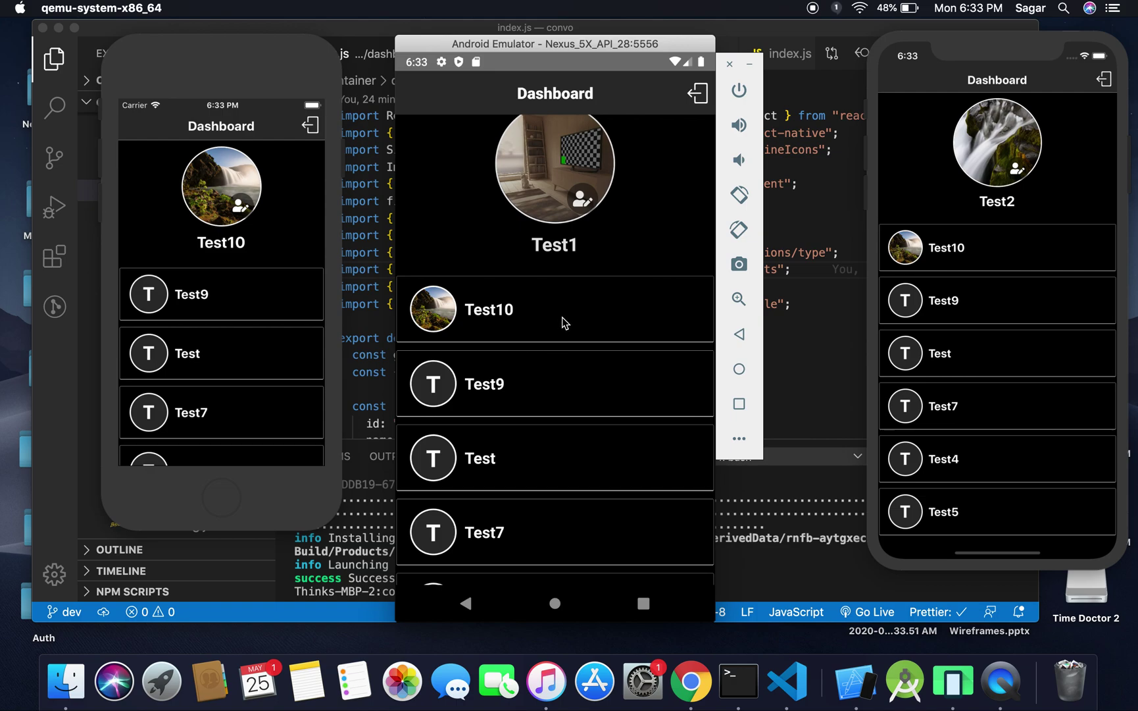